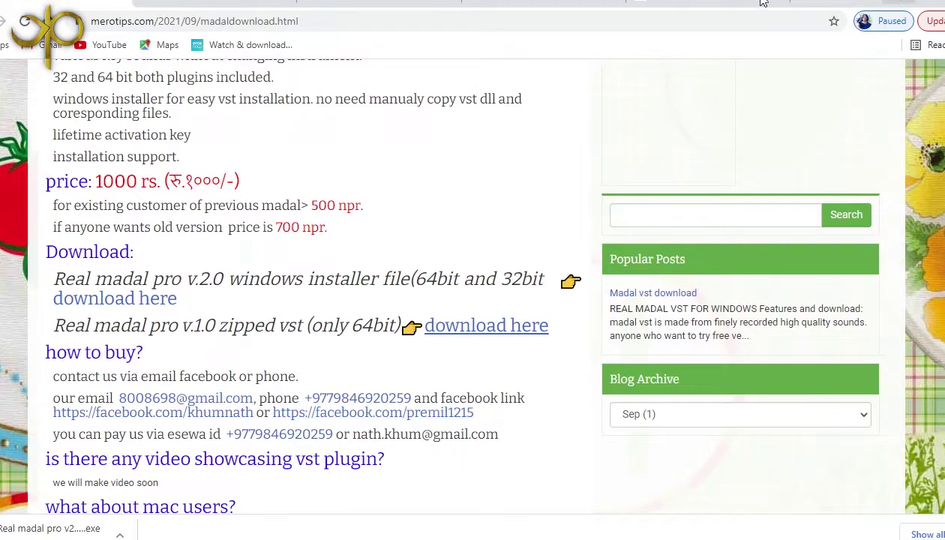
# - Review the Google Drive download pages for Real madal pro v2.0.exe and minimize the browser
pyautogui.click(172, 2)
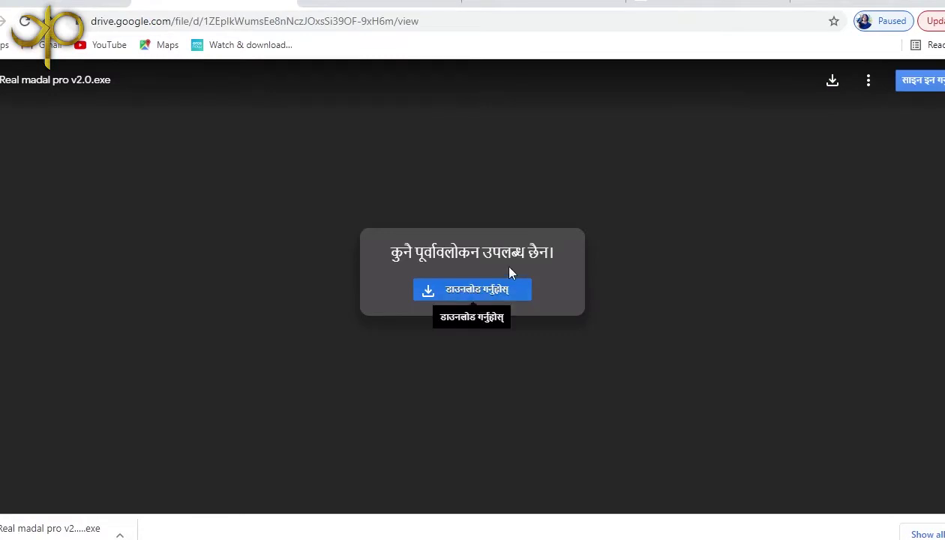
pyautogui.click(356, 4)
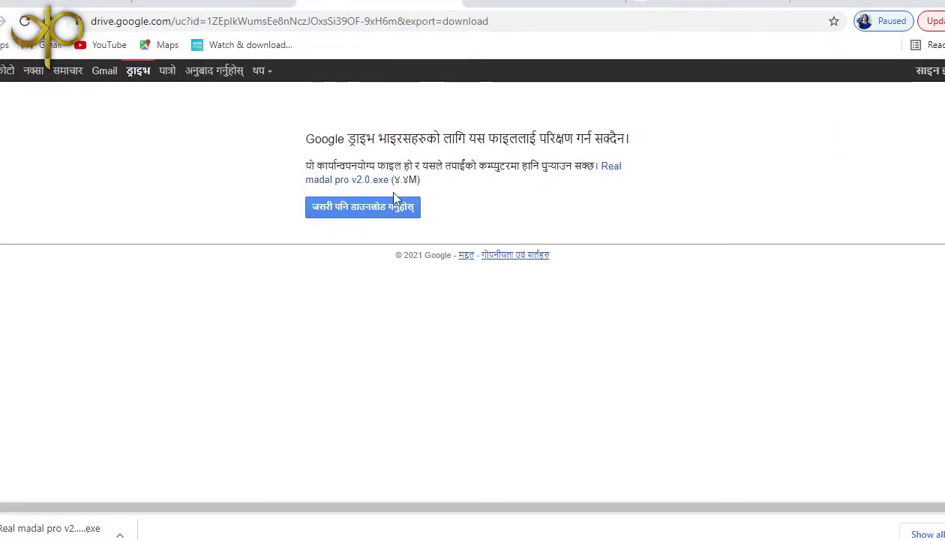
pyautogui.click(898, 2)
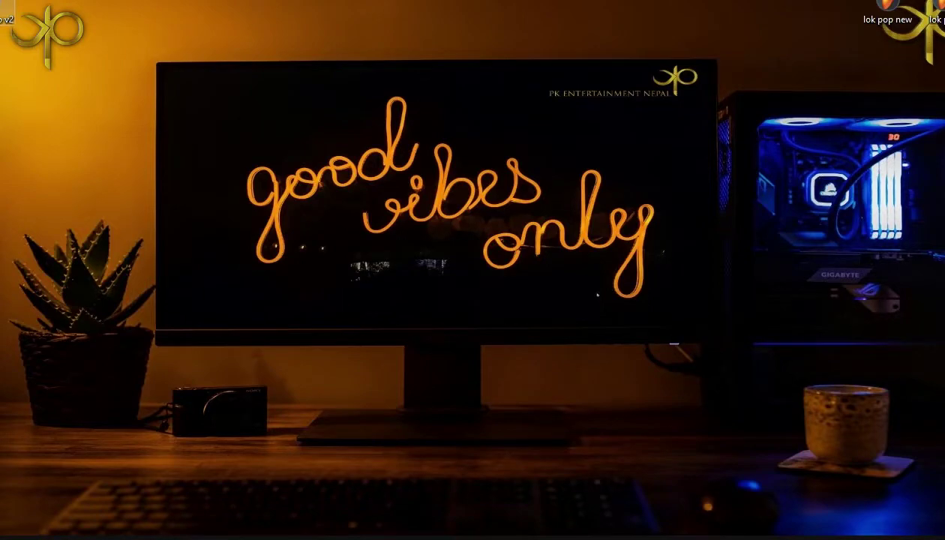
# - Extract the madal pro v2.zip archive with WinRAR into a madal pro v2 folder on the desktop and return to the desktop
pyautogui.doubleClick(4, 13)
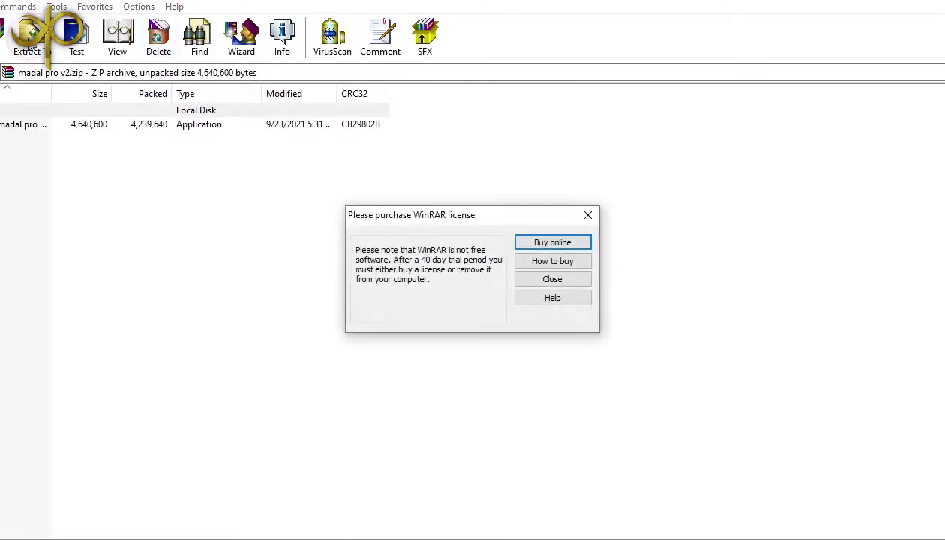
pyautogui.click(589, 216)
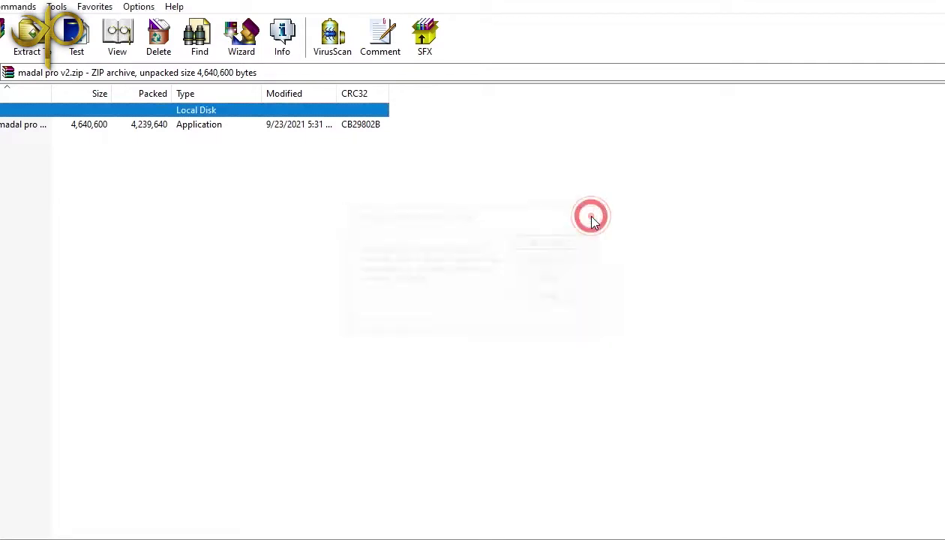
pyautogui.click(30, 48)
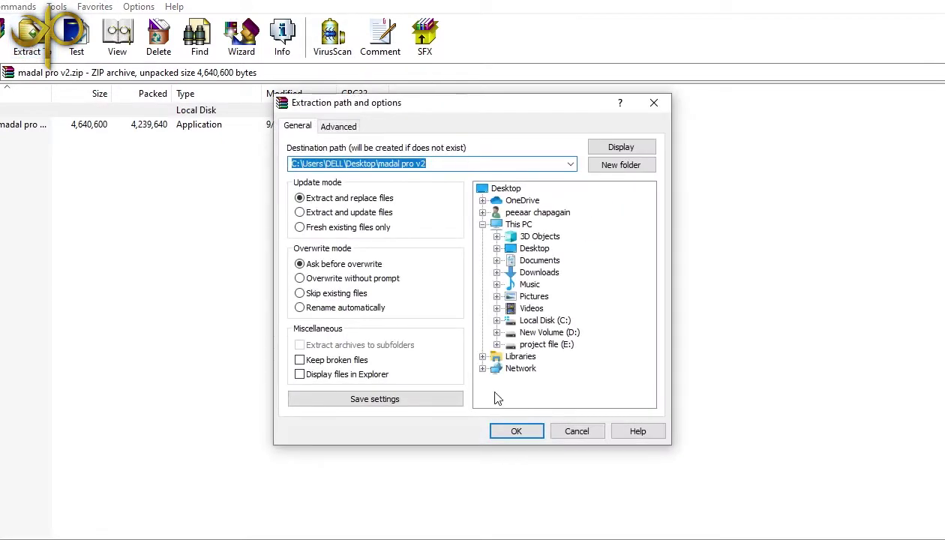
pyautogui.click(513, 430)
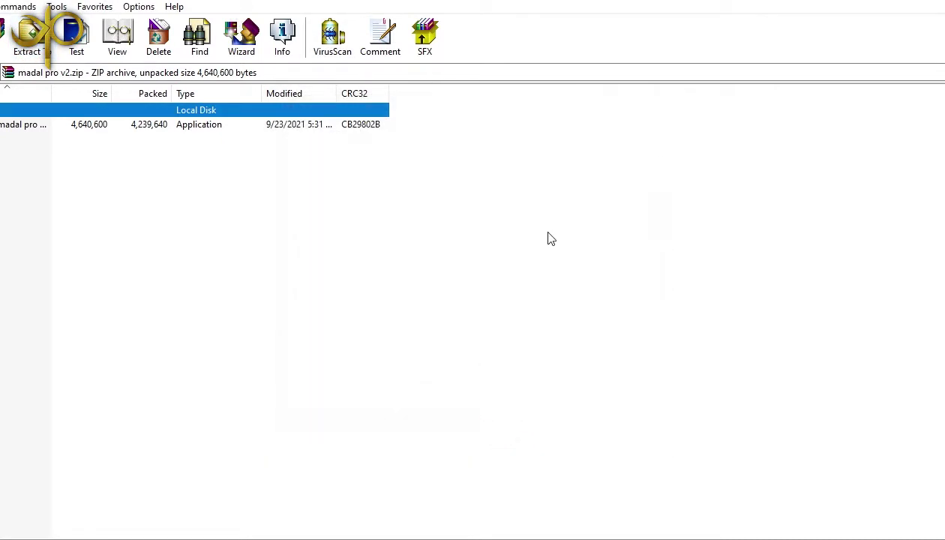
pyautogui.click(902, 3)
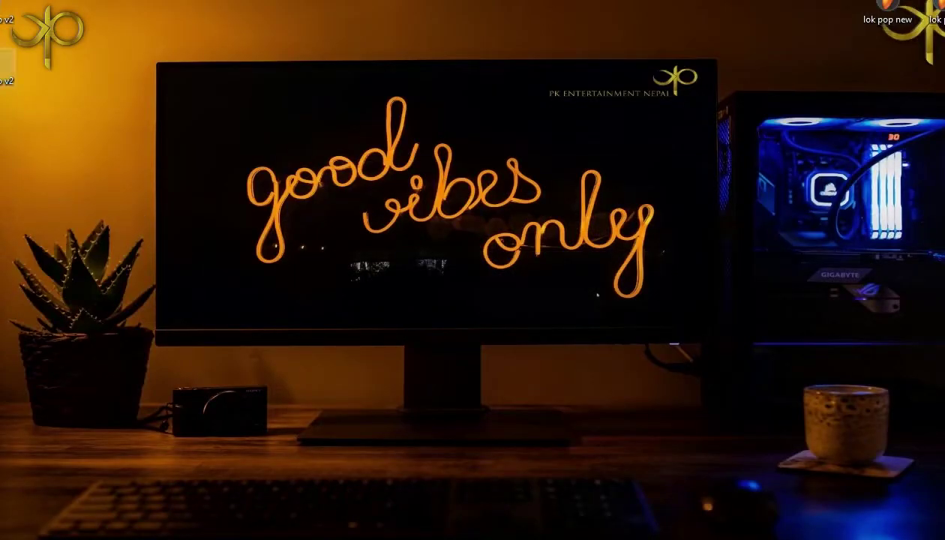
# - Install Real madal pro v2.0 from the extracted folder, accepting the license and using the destination C:\Program Files\Steinberg\Vstplugins
pyautogui.doubleClick(6, 68)
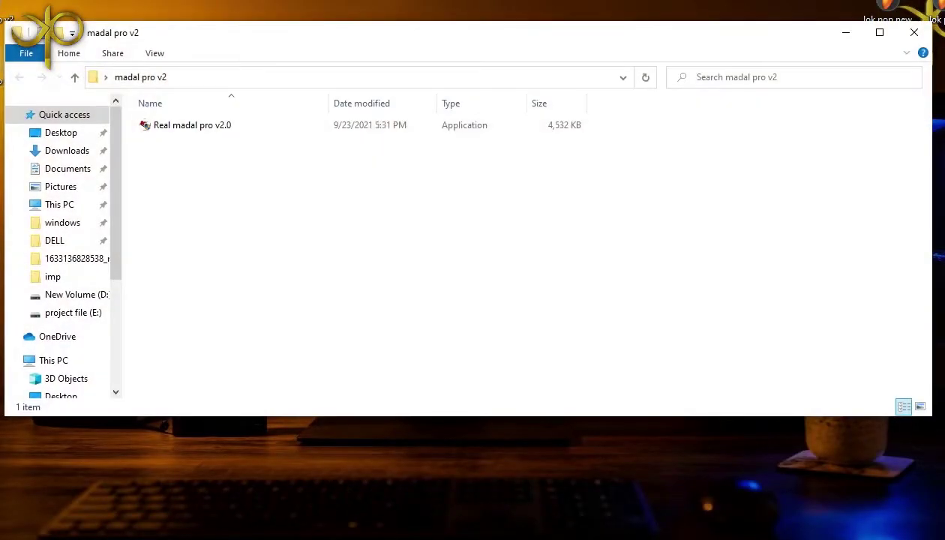
pyautogui.doubleClick(238, 126)
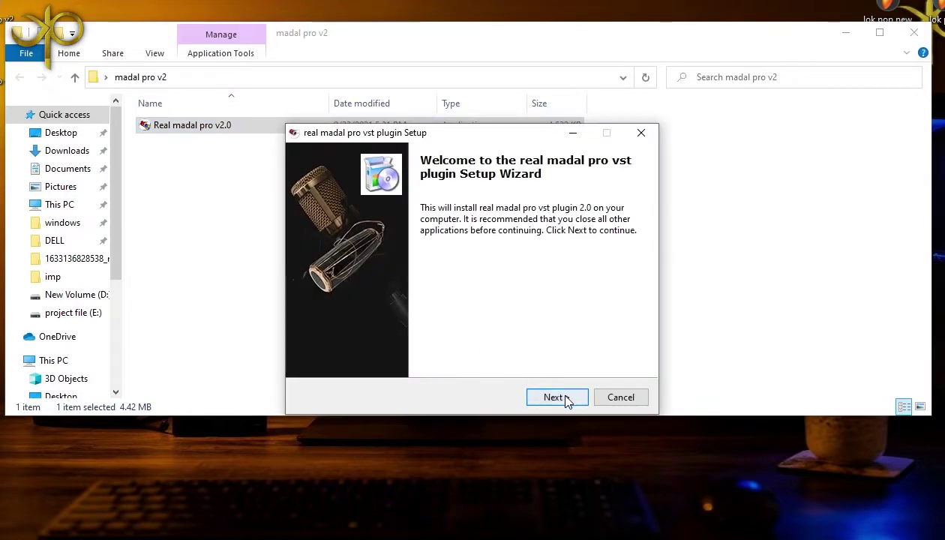
pyautogui.click(566, 399)
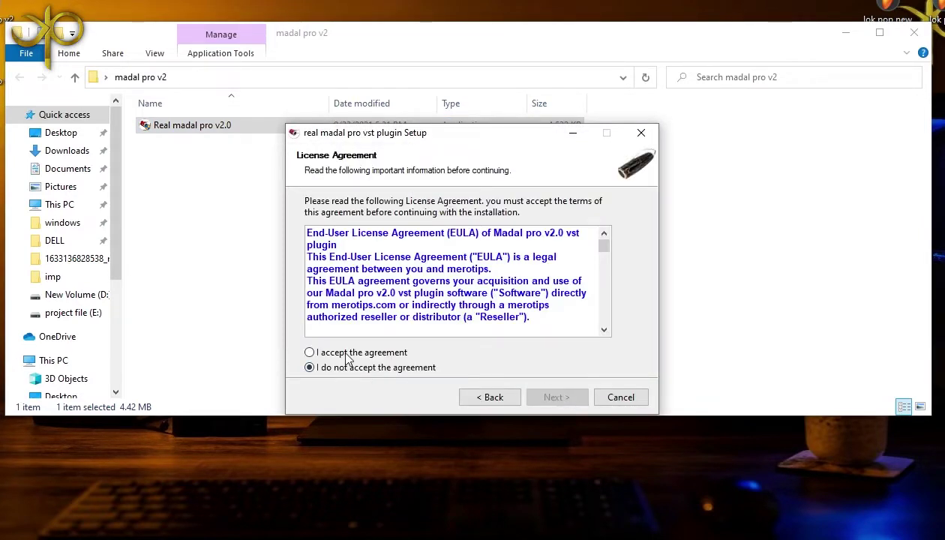
pyautogui.click(348, 354)
pyautogui.click(562, 402)
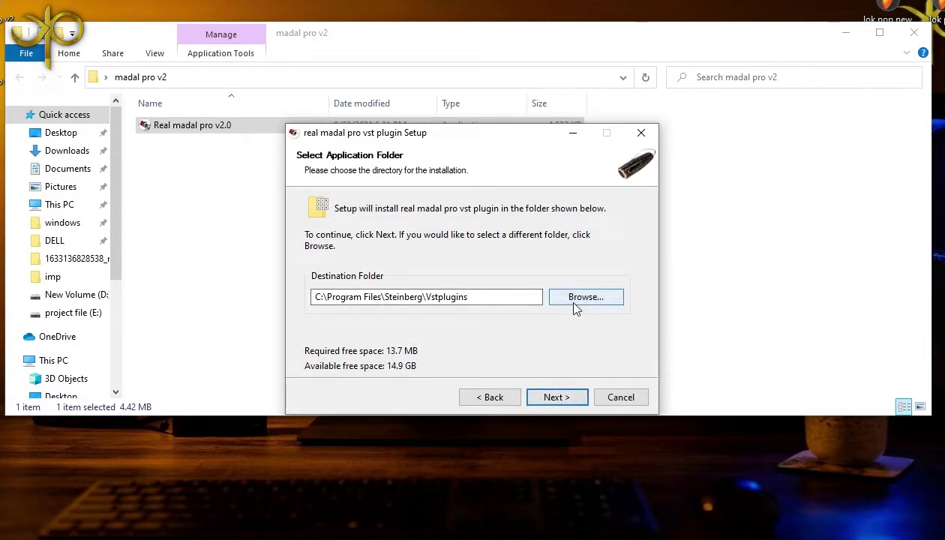
pyautogui.click(555, 398)
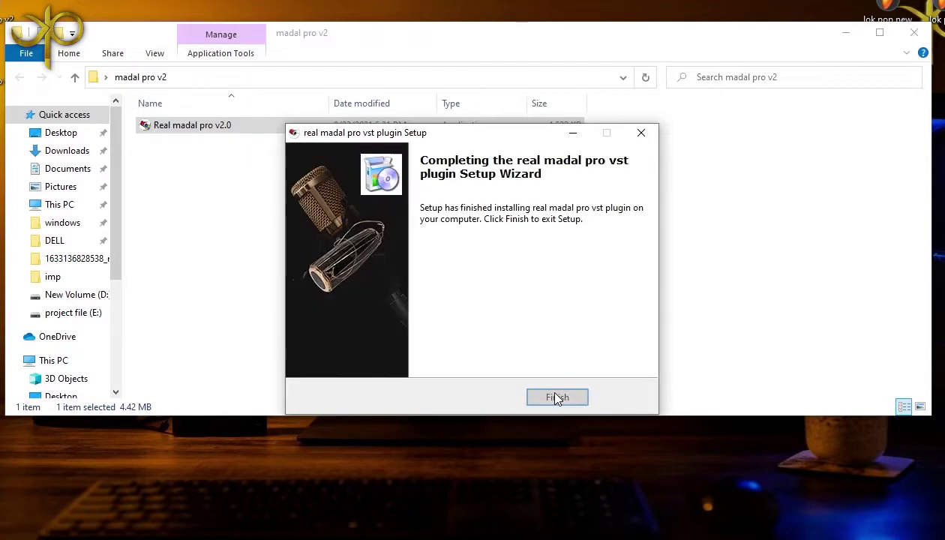
pyautogui.click(558, 398)
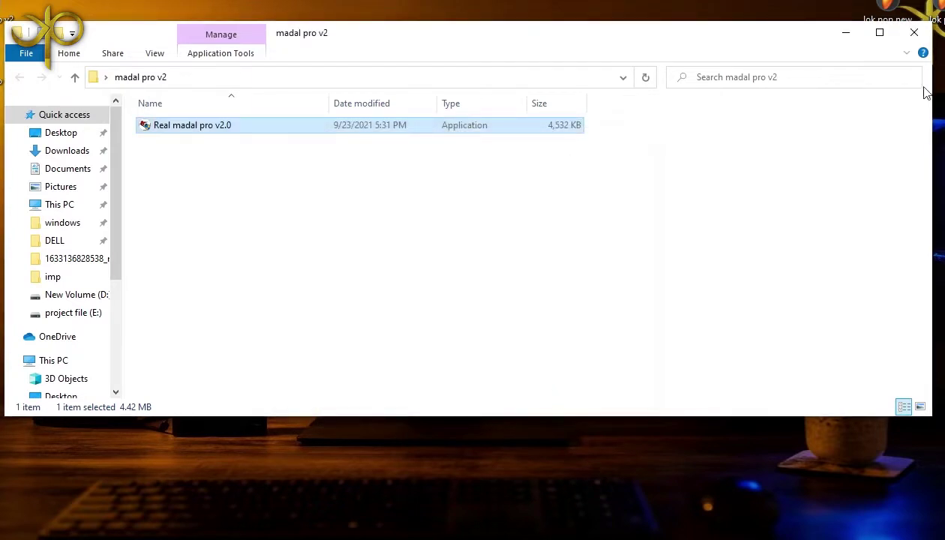
pyautogui.click(914, 43)
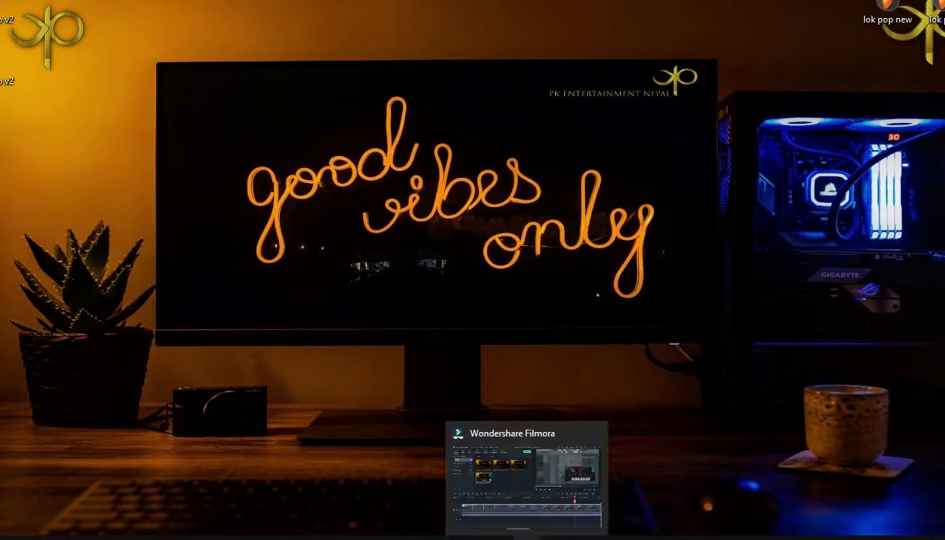
# - Switch to FL Studio and start a scan for more plugins in the plugin manager
pyautogui.click(503, 538)
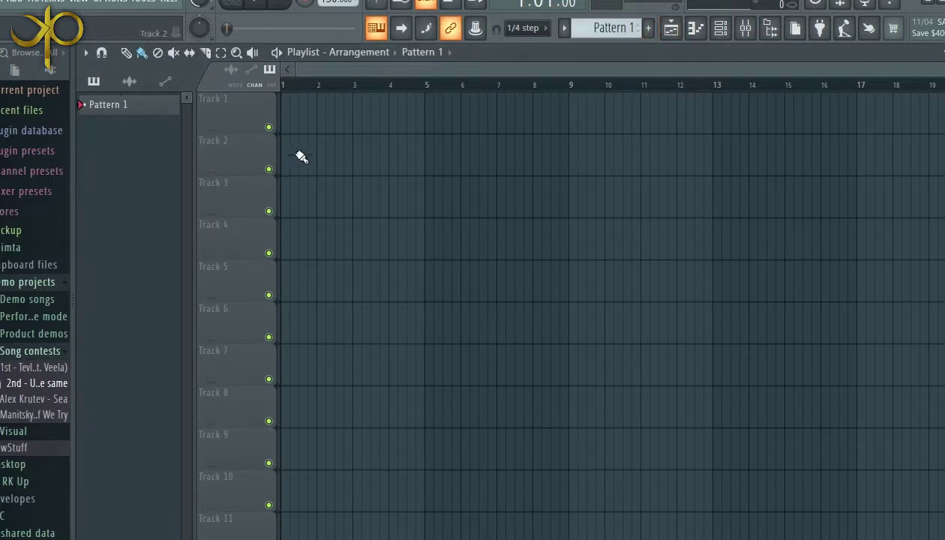
pyautogui.click(15, 3)
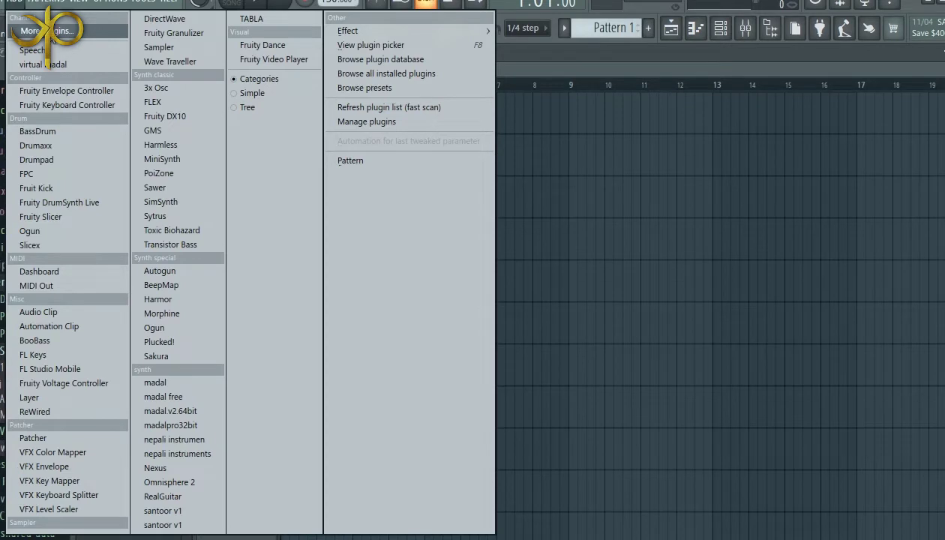
pyautogui.click(60, 31)
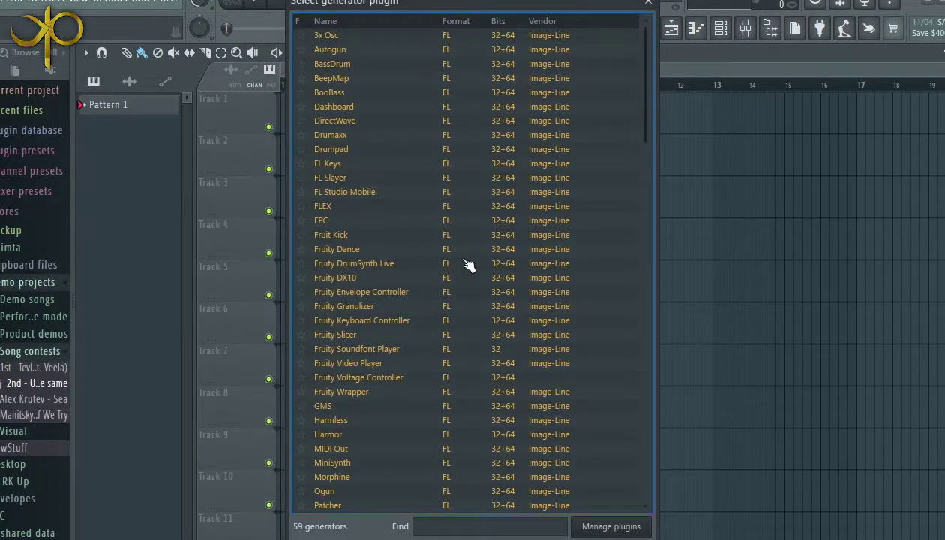
pyautogui.click(612, 528)
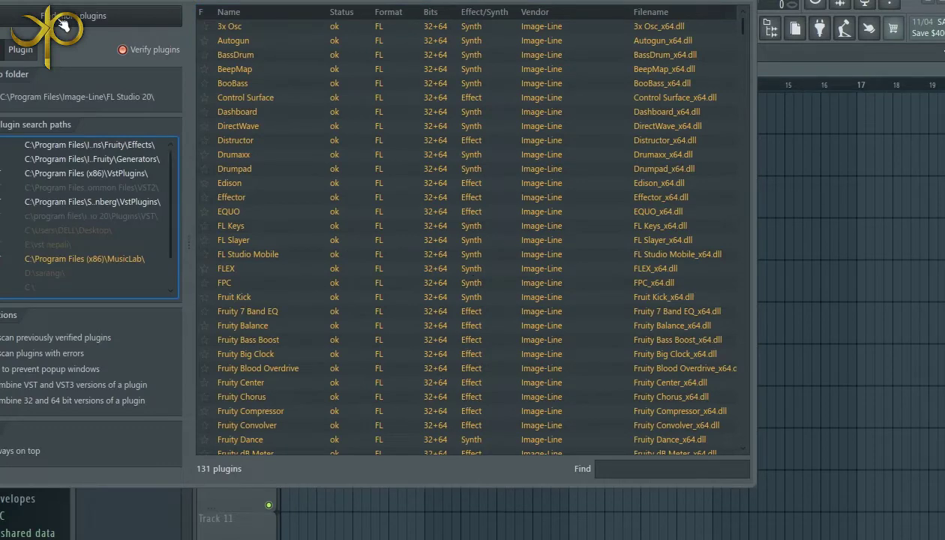
pyautogui.click(64, 23)
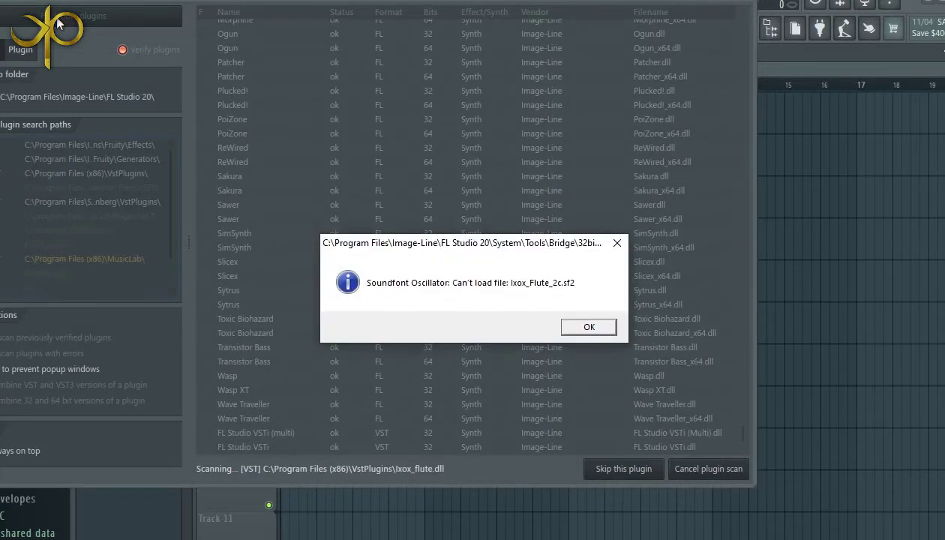
# - Dismiss the Soundfont Oscillator message and the santoor v1 serial number prompt, leaving the serial blank, so the plugin scan can continue
pyautogui.click(581, 327)
pyautogui.click(586, 327)
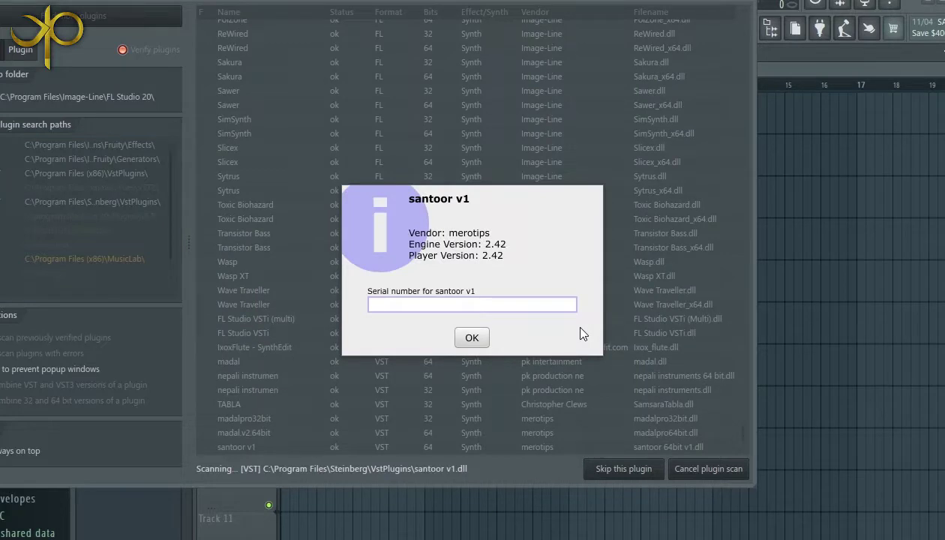
pyautogui.click(464, 350)
pyautogui.click(468, 337)
pyautogui.click(468, 337)
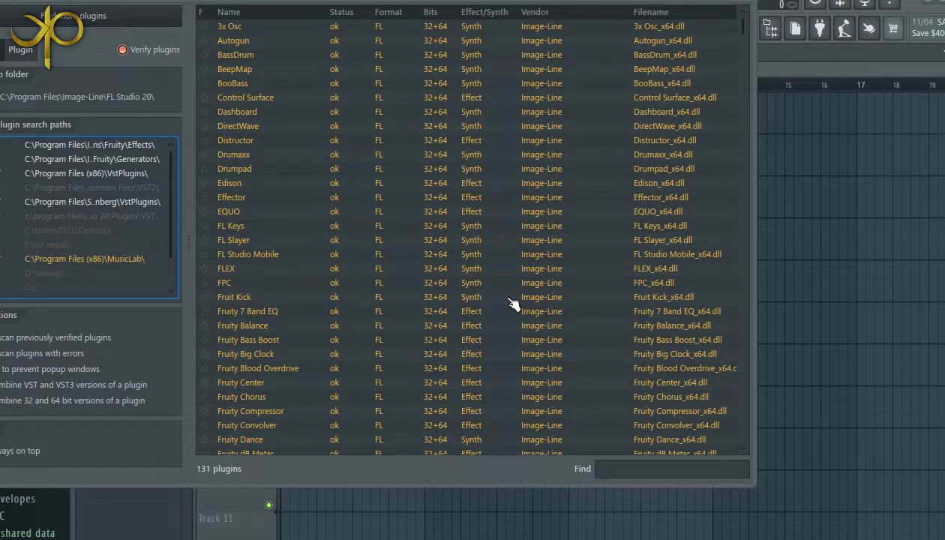
# - Search the scanned plugins for "mada", select madal.v2.64bit, and close the plugin manager
pyautogui.click(651, 470)
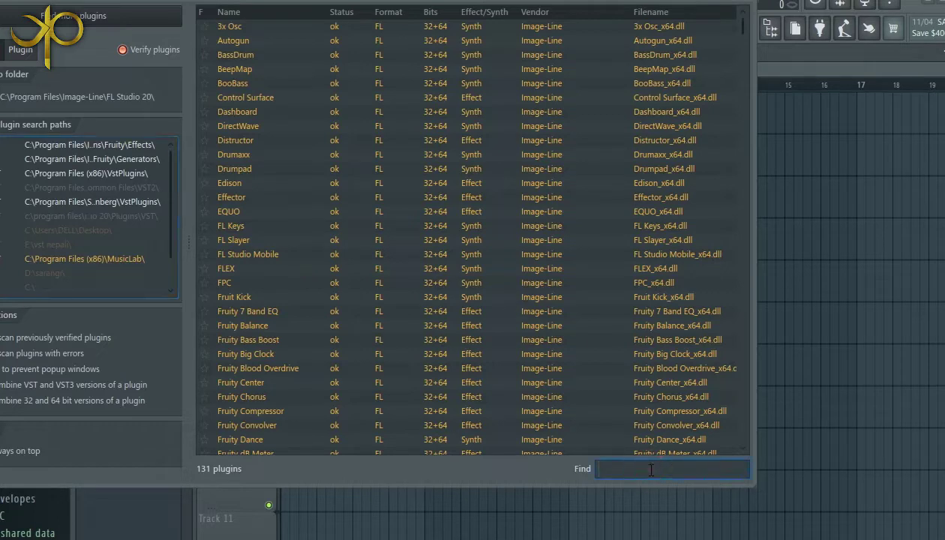
pyautogui.write('mada')
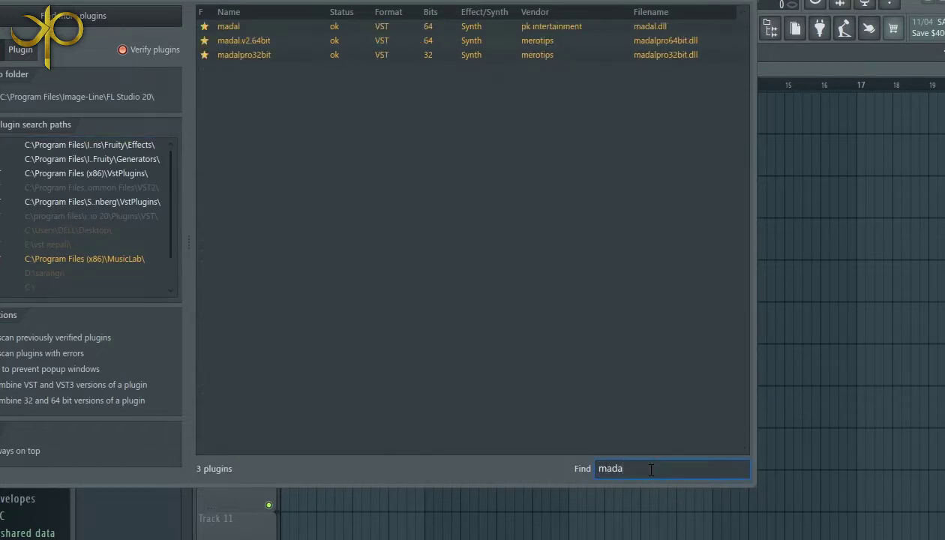
pyautogui.click(262, 45)
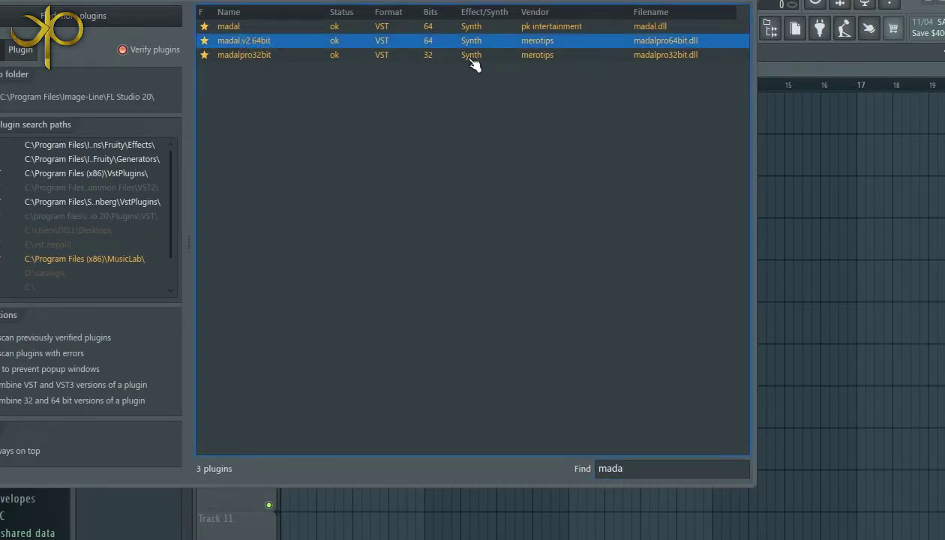
pyautogui.click(750, 3)
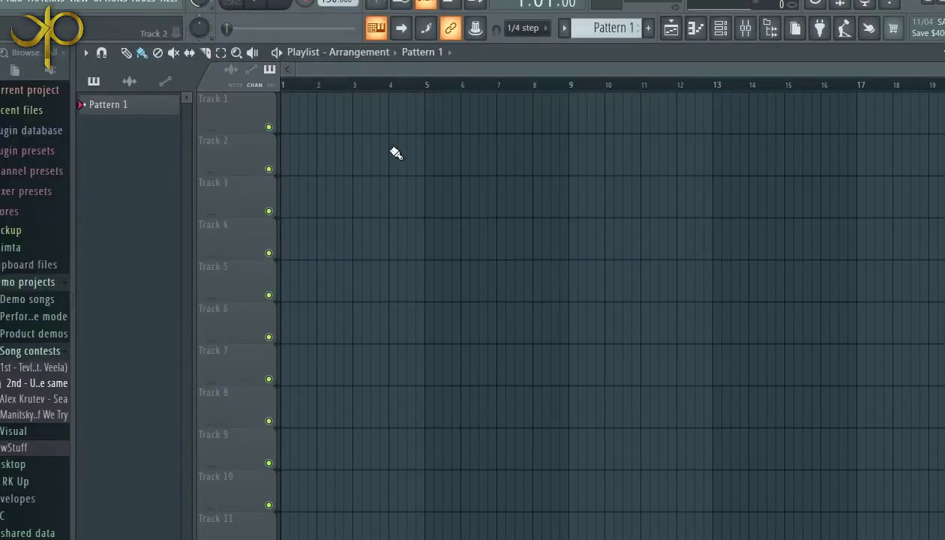
# - Add madal.v2.64bit as a new instrument in the channel rack and reposition its plugin window
pyautogui.click(671, 27)
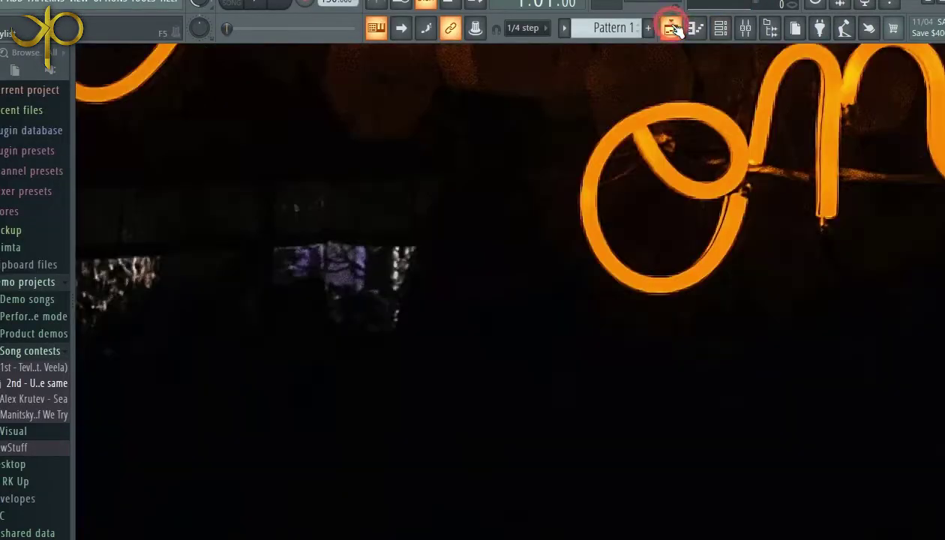
pyautogui.click(696, 27)
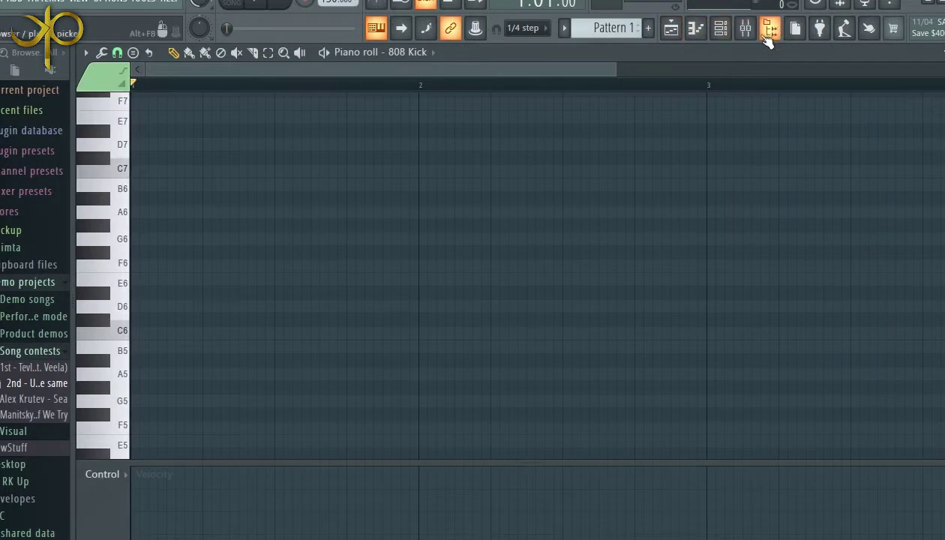
pyautogui.click(720, 28)
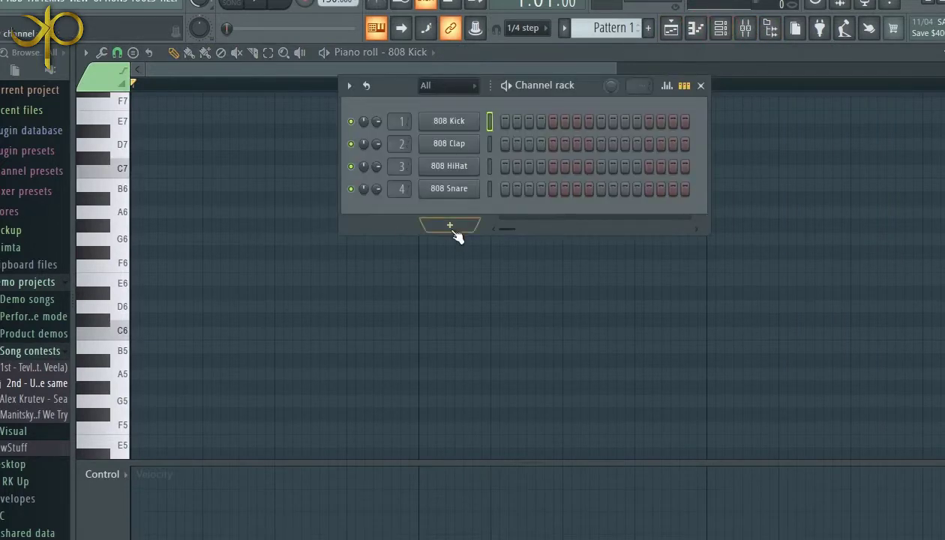
pyautogui.click(452, 225)
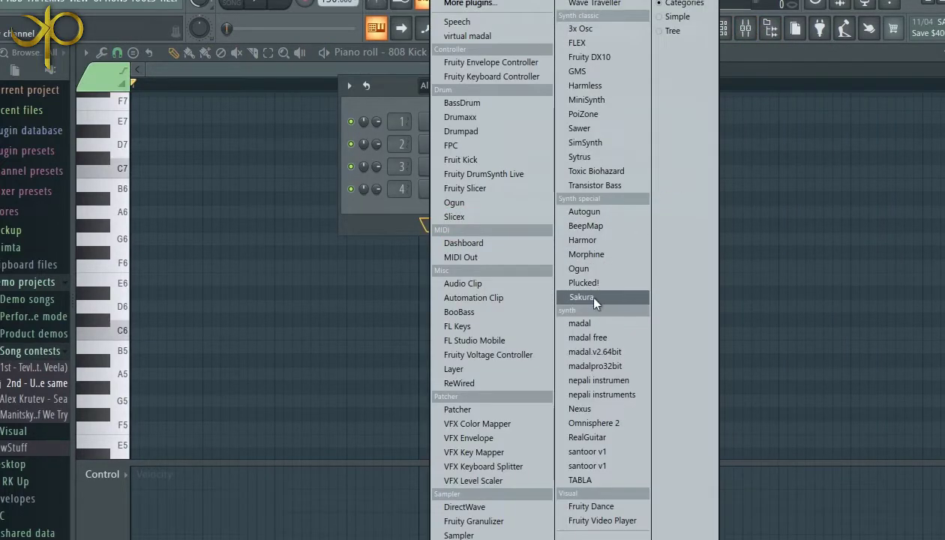
pyautogui.click(593, 351)
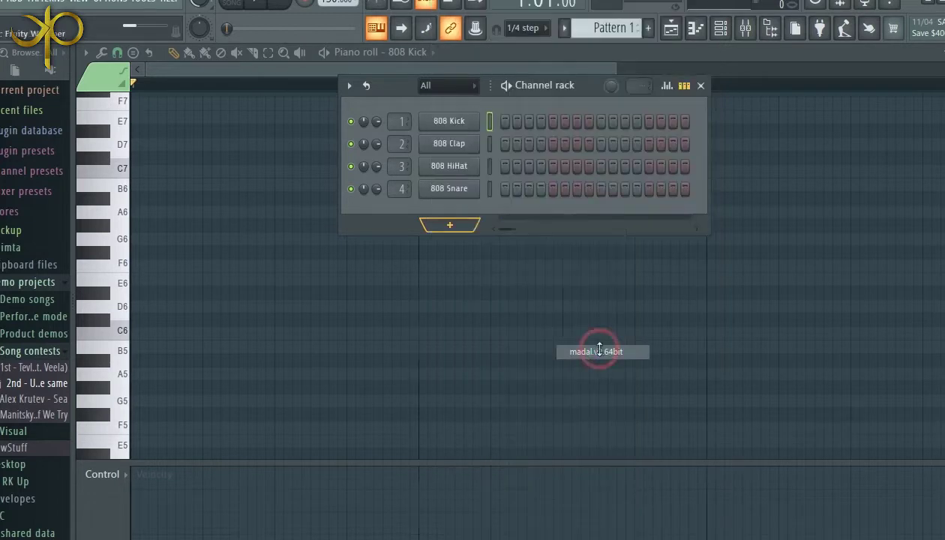
pyautogui.moveTo(438, 244); pyautogui.dragTo(483, 144)
# - Audition the madal sounds on the plugin's on-screen piano, repeating the lowest note several times
pyautogui.click(418, 345)
pyautogui.click(354, 343)
pyautogui.click(356, 358)
pyautogui.click(355, 359)
pyautogui.click(356, 359)
pyautogui.click(356, 359)
pyautogui.click(356, 358)
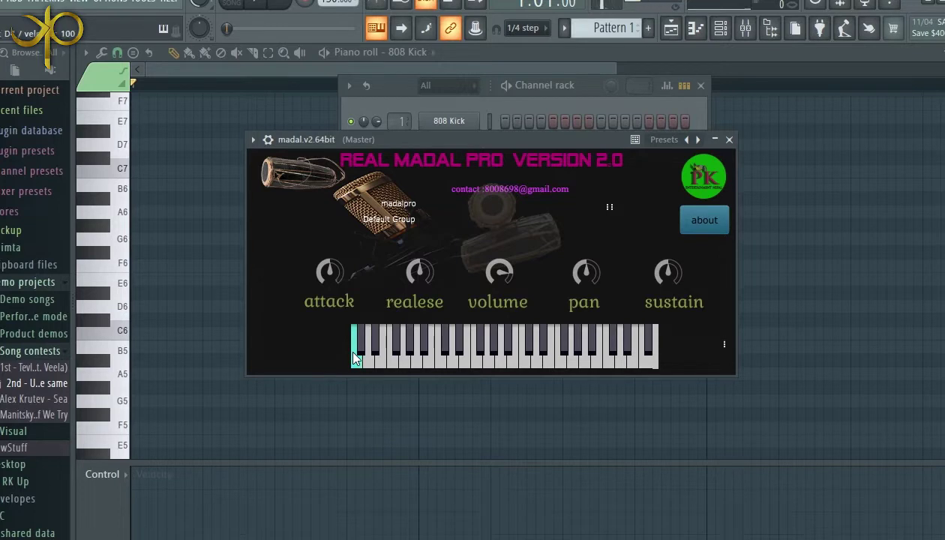
# - Test the madal plugin by playing several repeated notes from the computer keyboard
pyautogui.press('c')
pyautogui.press('c')
pyautogui.press('c')
pyautogui.press('v')
pyautogui.press('v')
pyautogui.press('v')
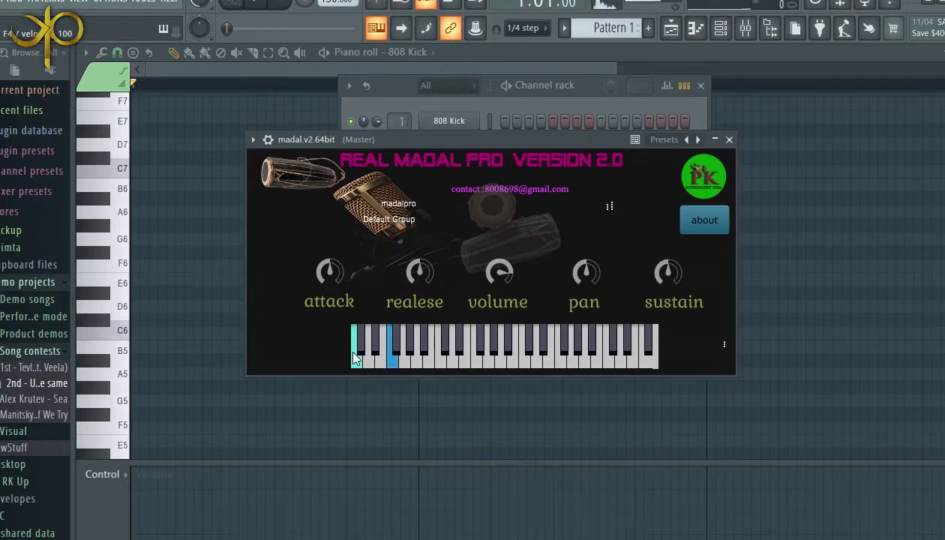
pyautogui.press('b')
pyautogui.press('b')
pyautogui.press('b')
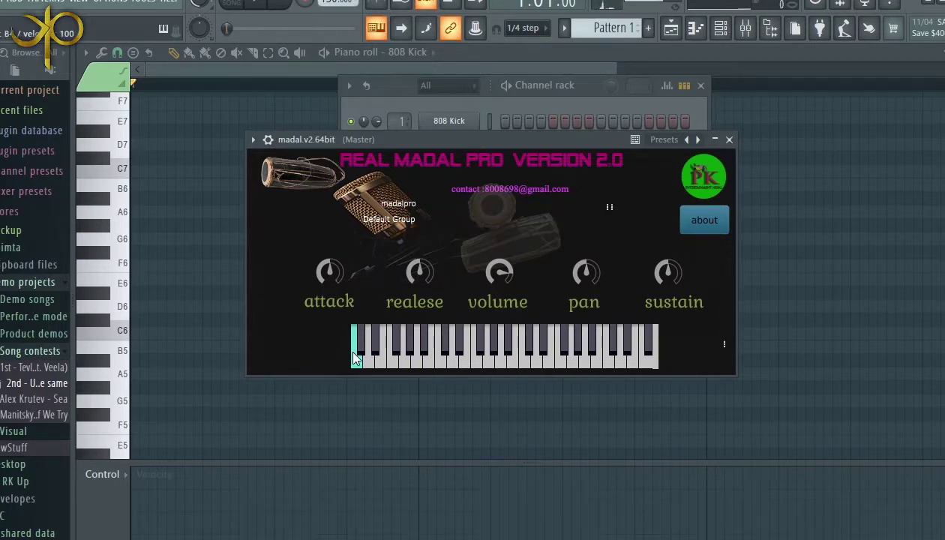
pyautogui.press('v')
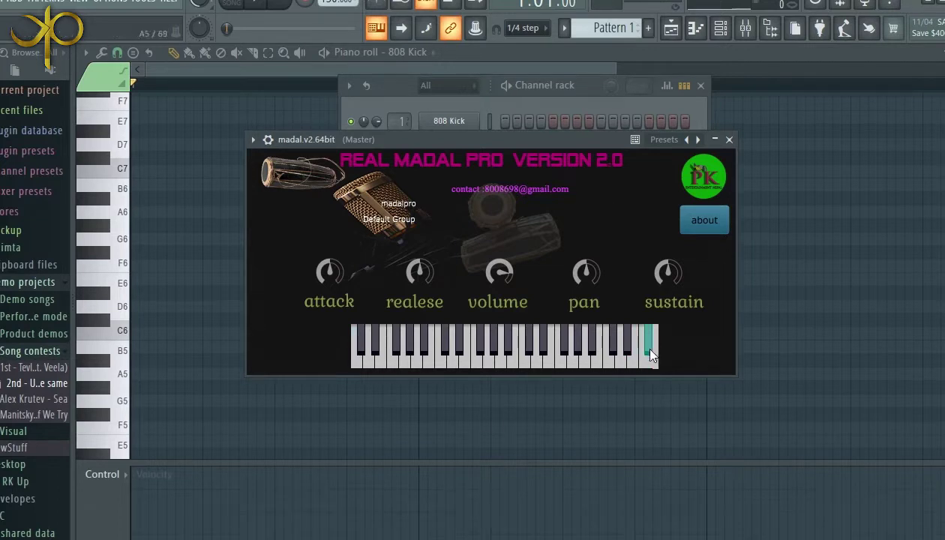
# - Audition the plugin's highest black key and sweep across the middle of its on-screen piano
pyautogui.click(630, 344)
pyautogui.moveTo(484, 361); pyautogui.dragTo(389, 355)
# - Open the most recent project and discard the unsaved changes to untitled.flp
pyautogui.click(1, 2)
pyautogui.click(2, 3)
pyautogui.click(2, 3)
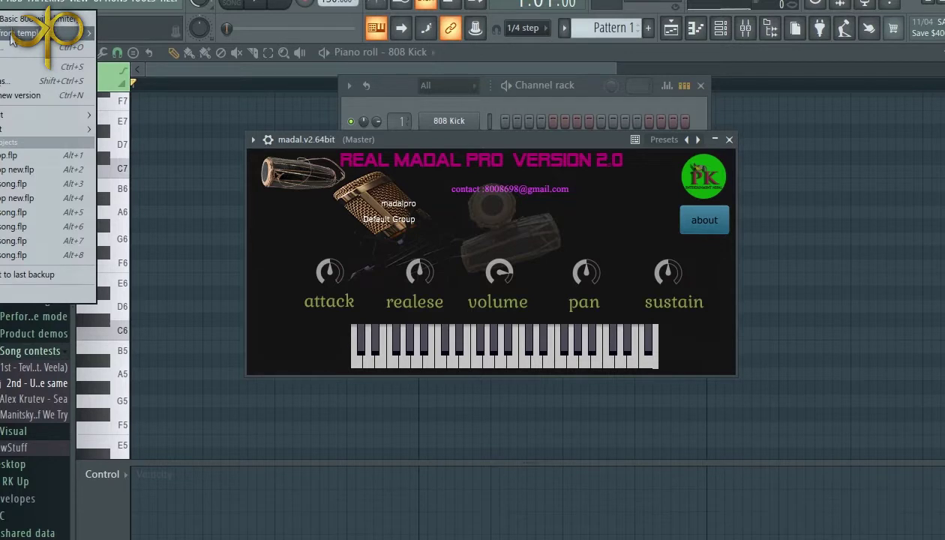
pyautogui.moveTo(11, 39)
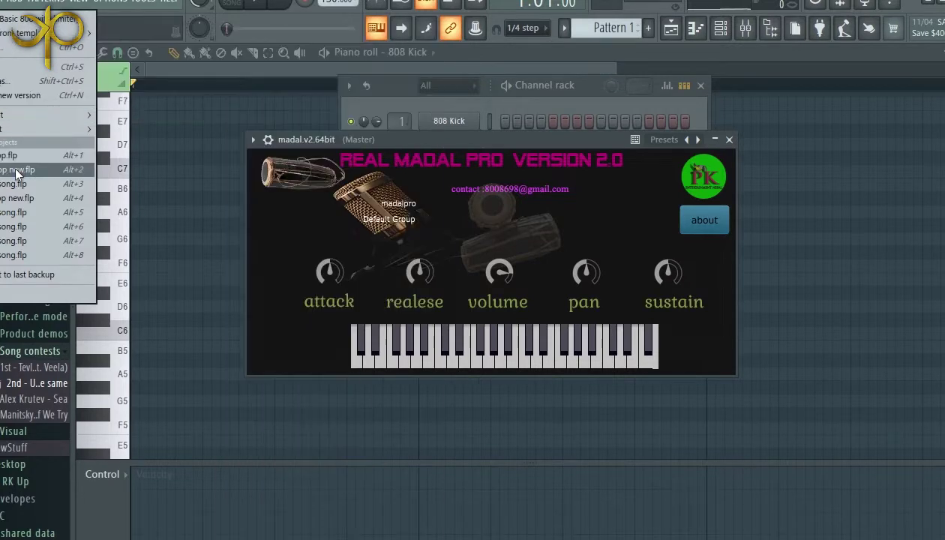
pyautogui.click(9, 156)
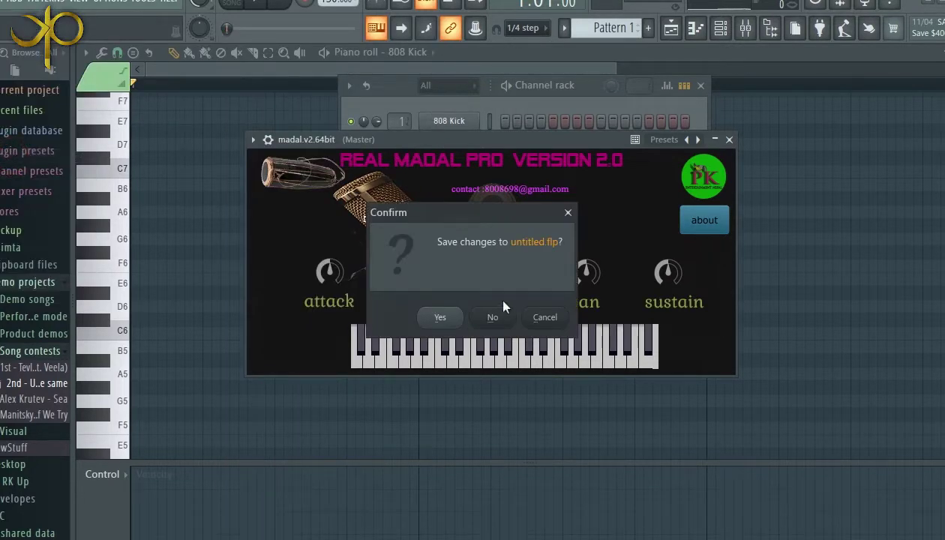
pyautogui.click(493, 318)
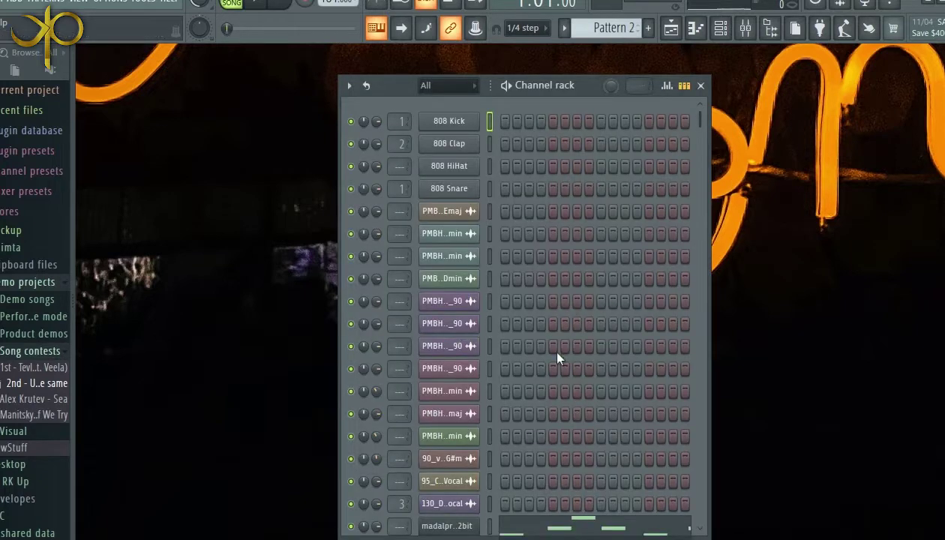
# - Display the playlist with the madalpro32bit plugin window on top and play the song
pyautogui.click(451, 531)
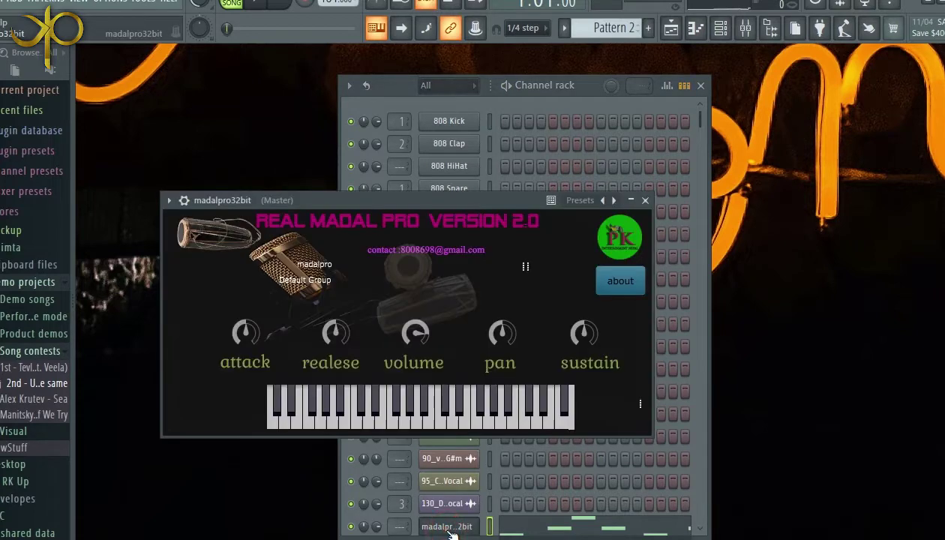
pyautogui.click(671, 28)
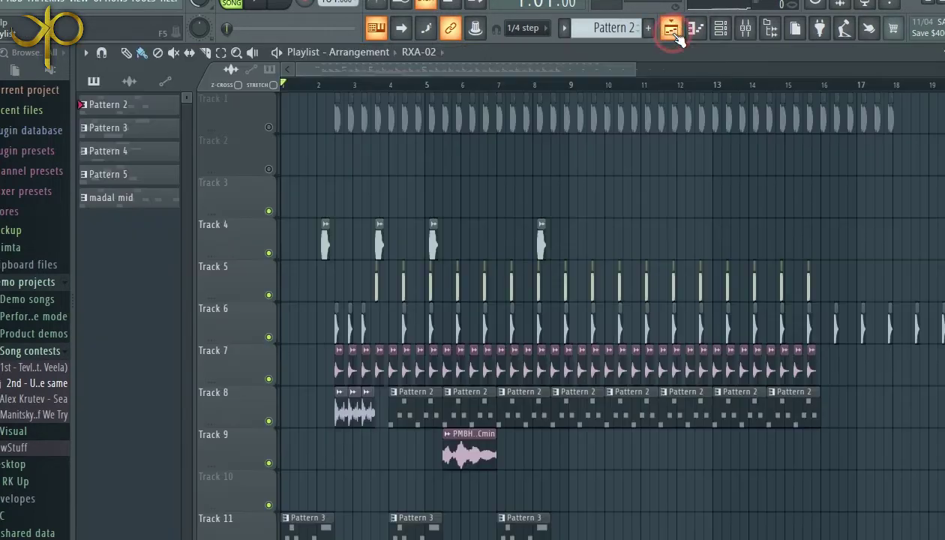
pyautogui.click(718, 30)
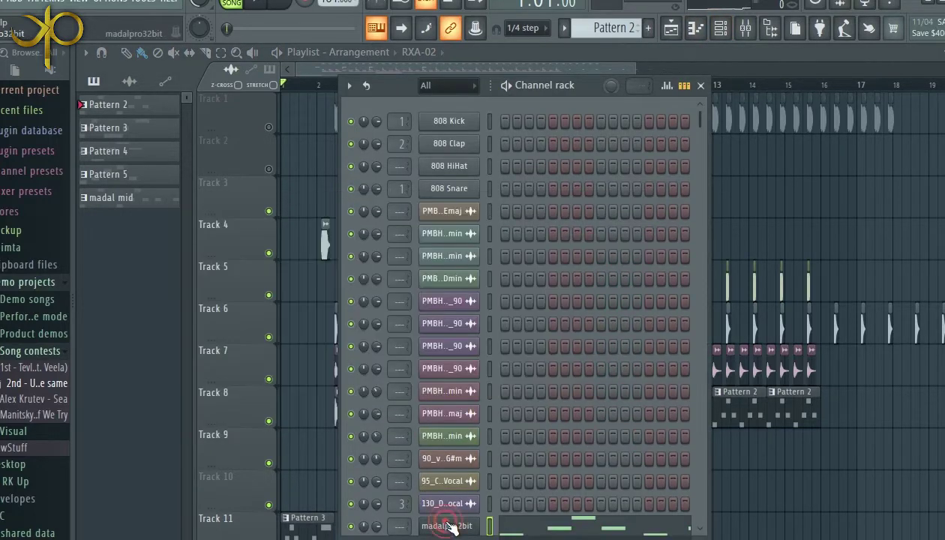
pyautogui.click(450, 526)
pyautogui.press('space')
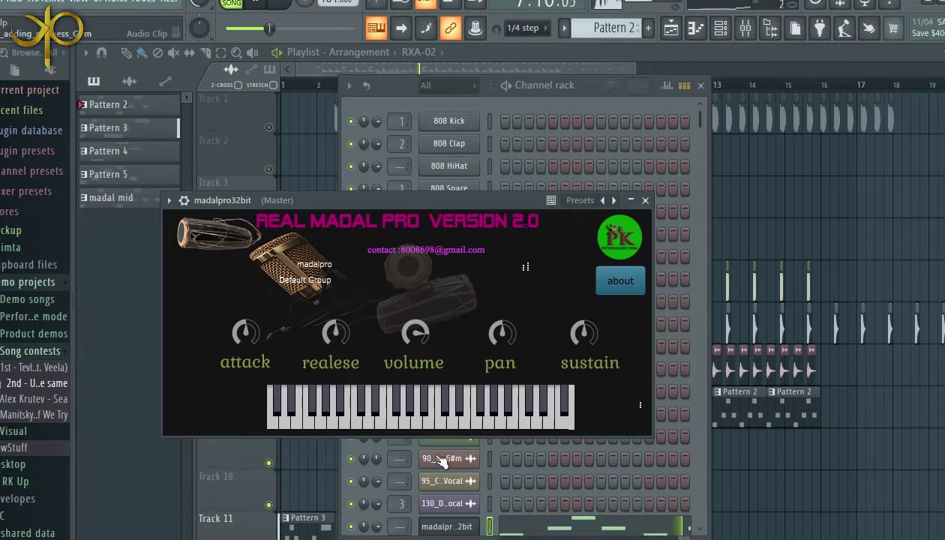
# - Close the channel rack, replay the arrangement from about bar 4, and solo Track 8 briefly before restoring the other tracks
pyautogui.click(705, 87)
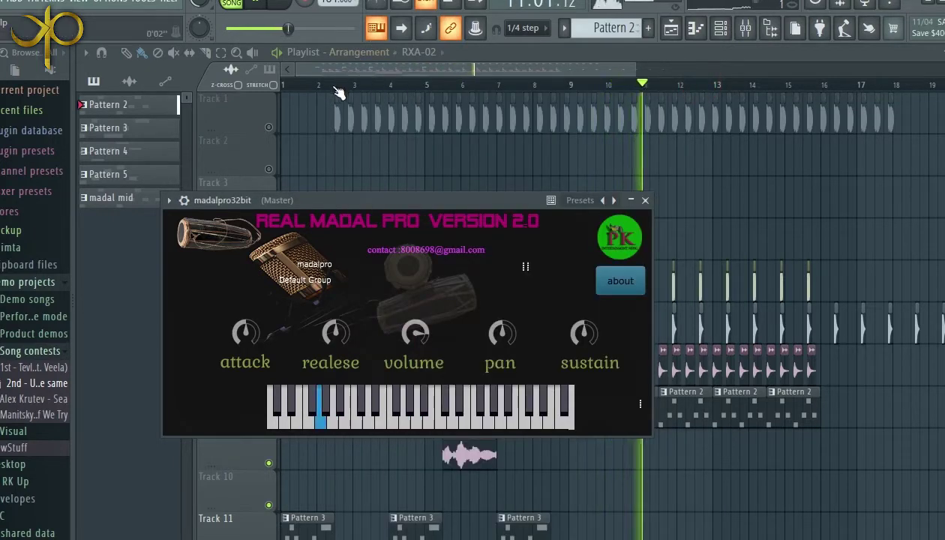
pyautogui.click(398, 86)
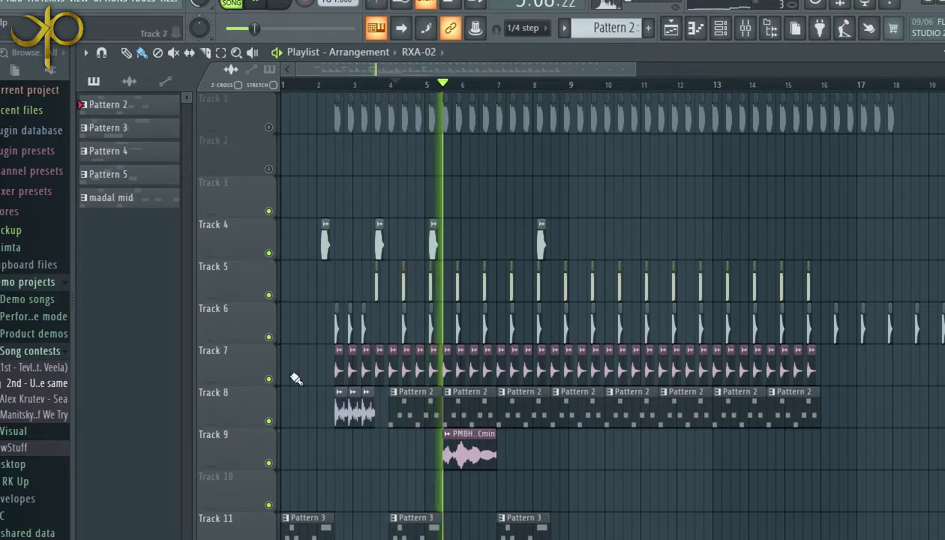
pyautogui.rightClick(271, 422)
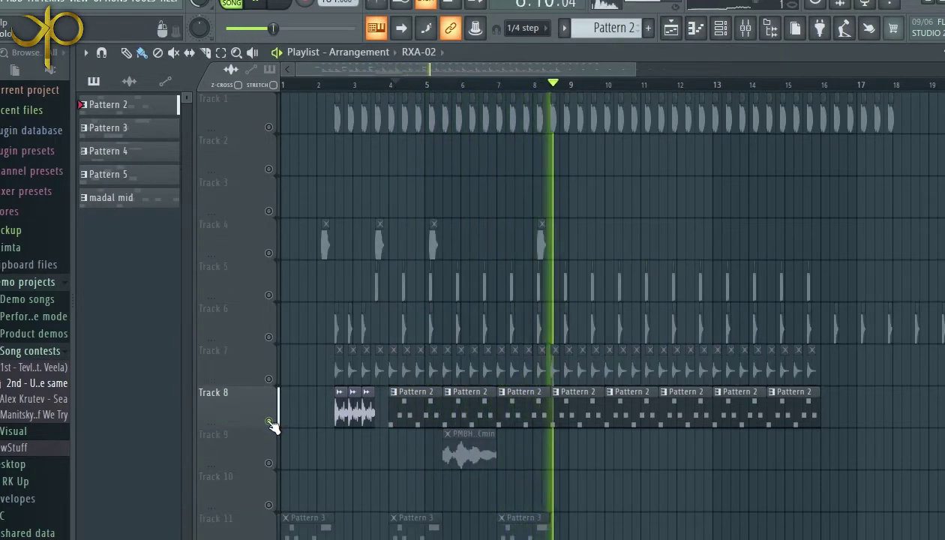
pyautogui.rightClick(269, 421)
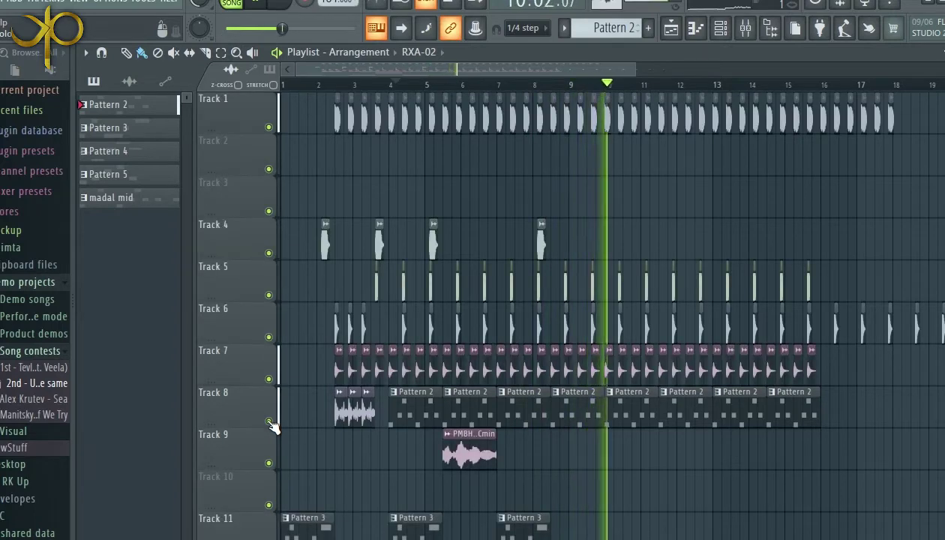
# - Open Track 8's first Pattern 2 clip in the piano roll and examine its madalpro32bit notes
pyautogui.doubleClick(410, 405)
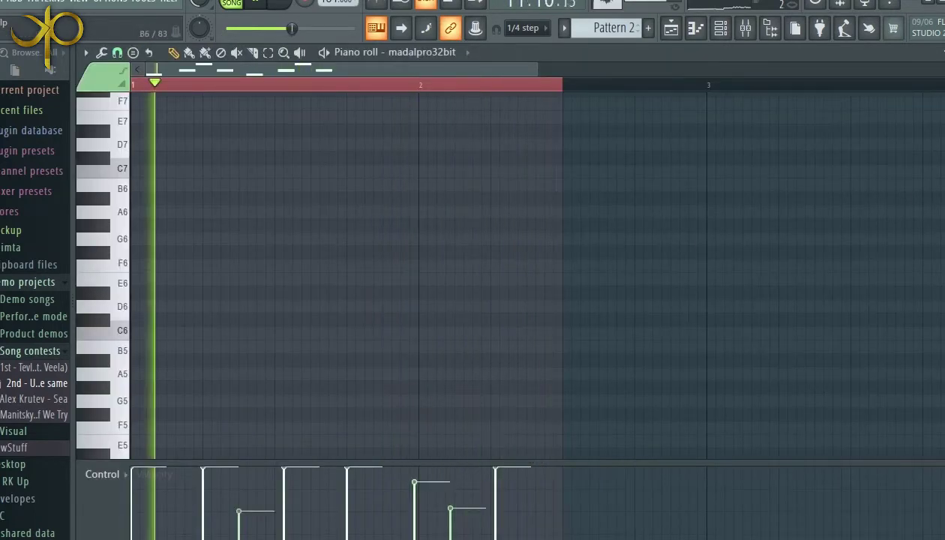
pyautogui.scroll(-8, 930, 285)
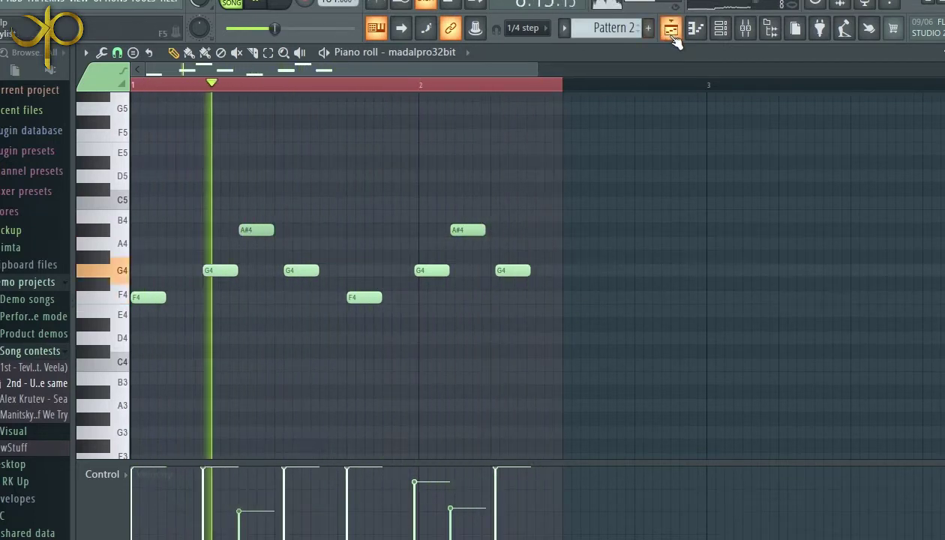
pyautogui.click(698, 30)
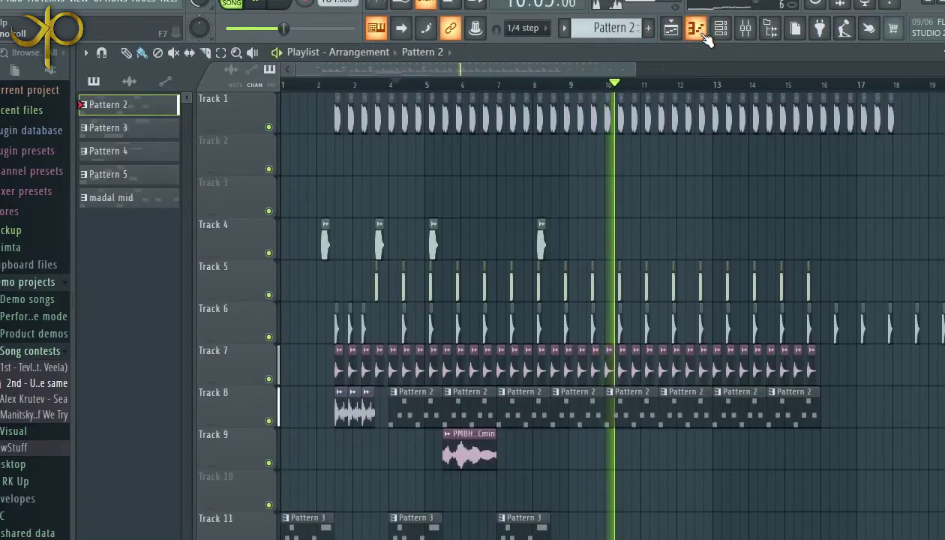
pyautogui.click(698, 30)
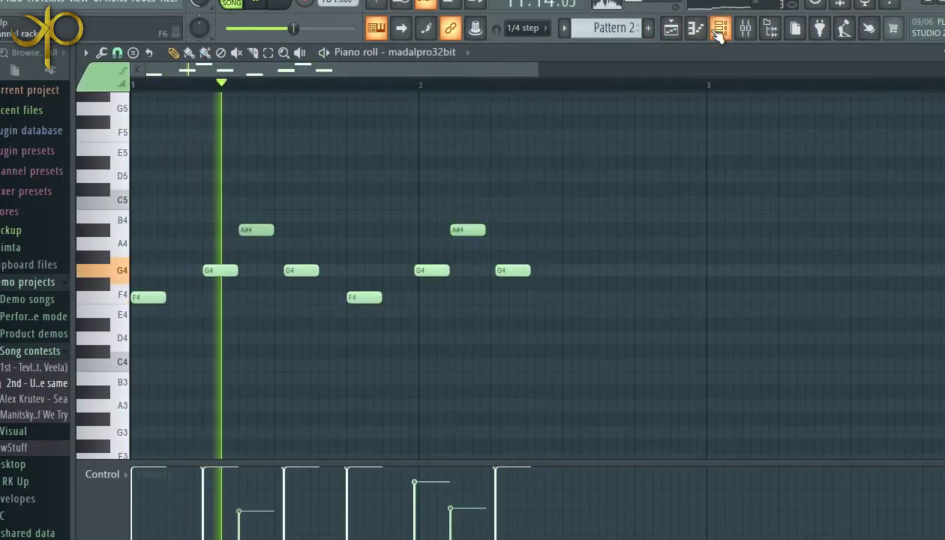
# - Bring up the channel rack and reopen the madalpro32bit plugin window during playback
pyautogui.click(720, 29)
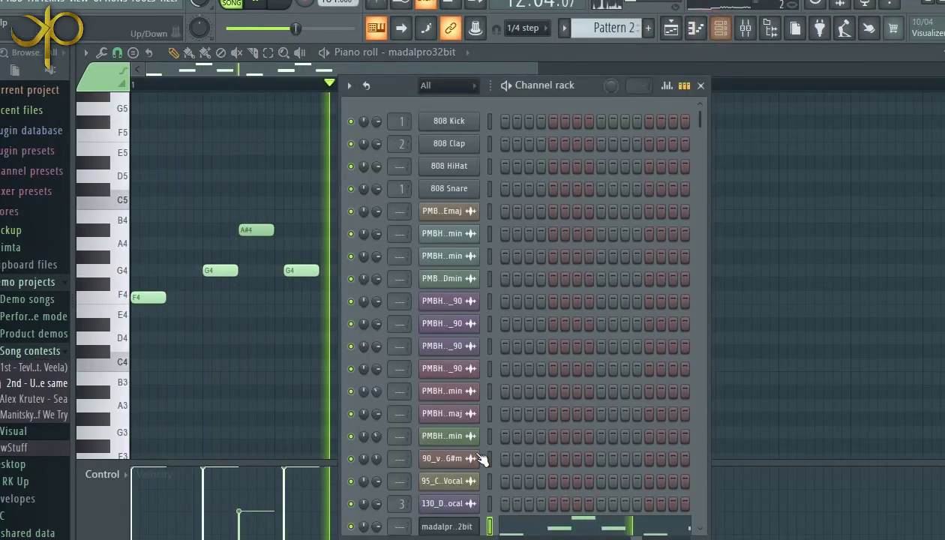
pyautogui.click(447, 526)
pyautogui.click(448, 526)
pyautogui.click(448, 527)
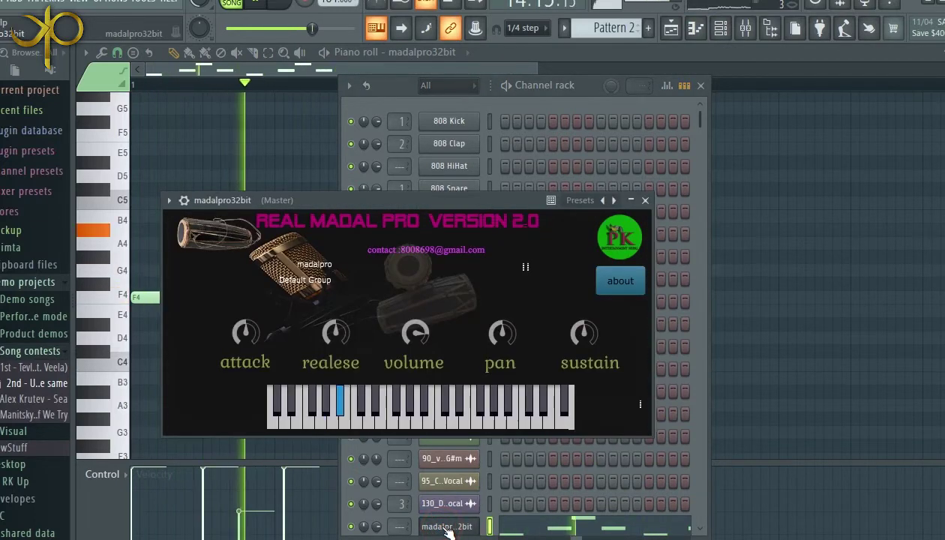
# - Audition low, middle and high keys on the madalpro32bit on-screen piano and pause the song playback
pyautogui.click(306, 422)
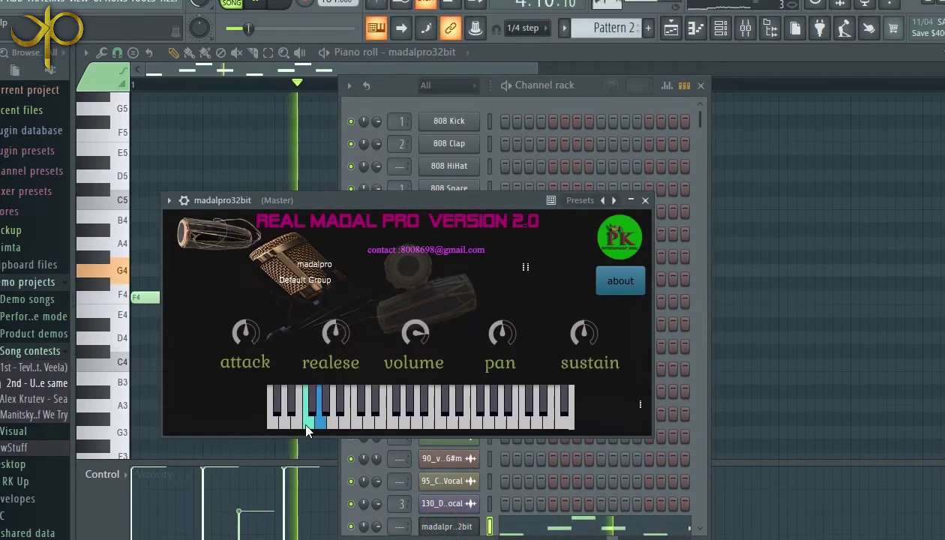
pyautogui.click(376, 417)
pyautogui.click(474, 424)
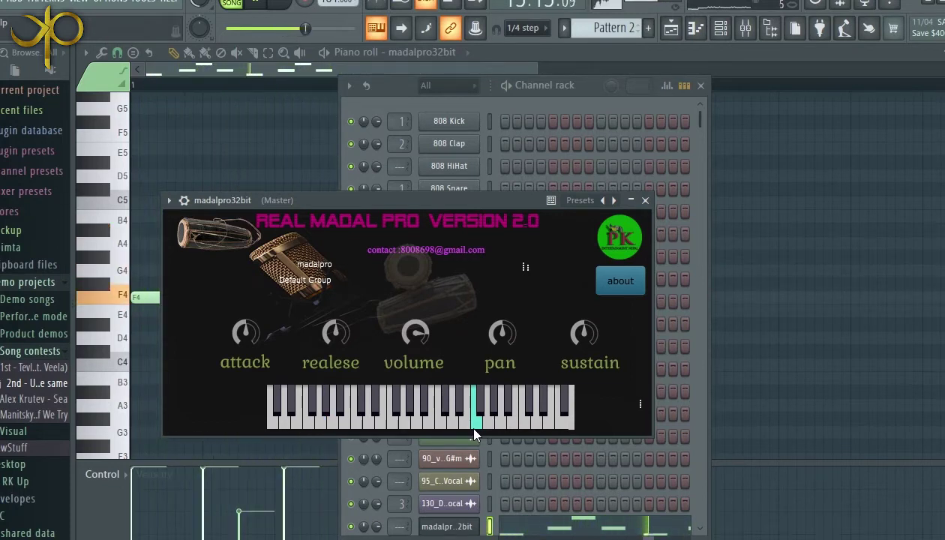
pyautogui.press('space')
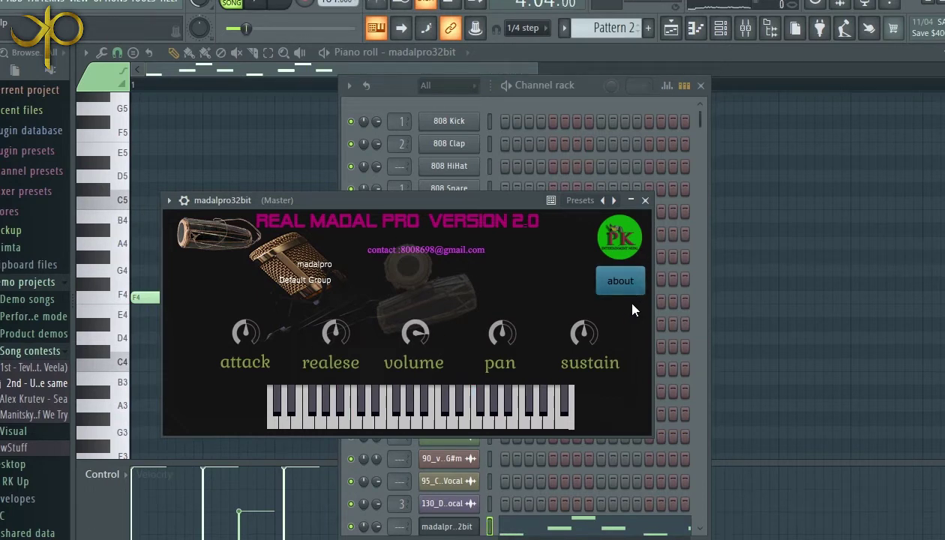
pyautogui.click(564, 391)
# - View the plugin's about page and return to the main madal interface
pyautogui.click(621, 293)
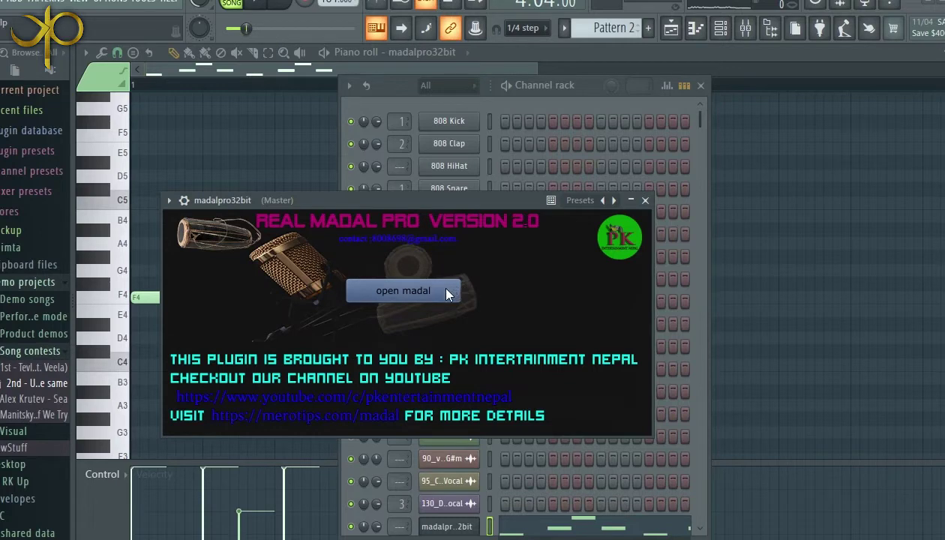
pyautogui.click(414, 293)
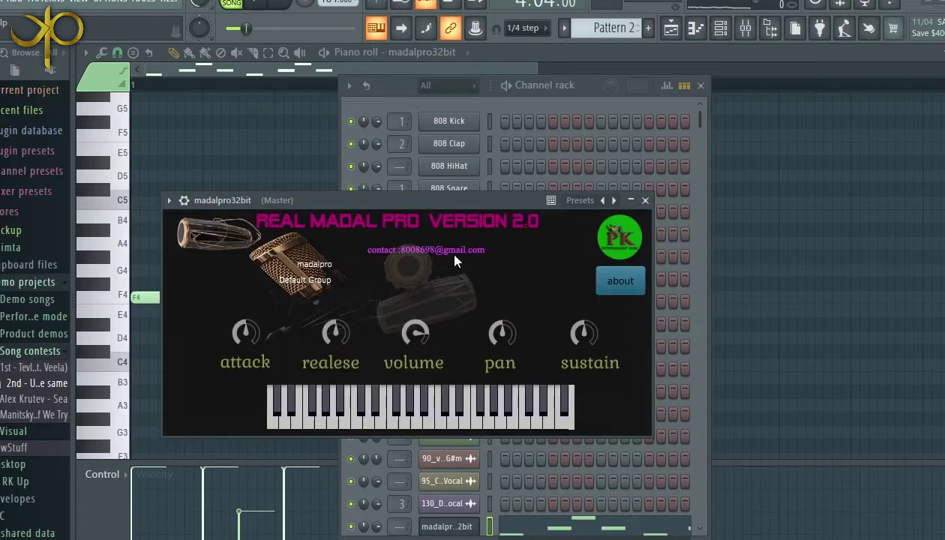
# - Hide the piano roll for madalpro32bit and show it again from the plugin window's options
pyautogui.click(169, 200)
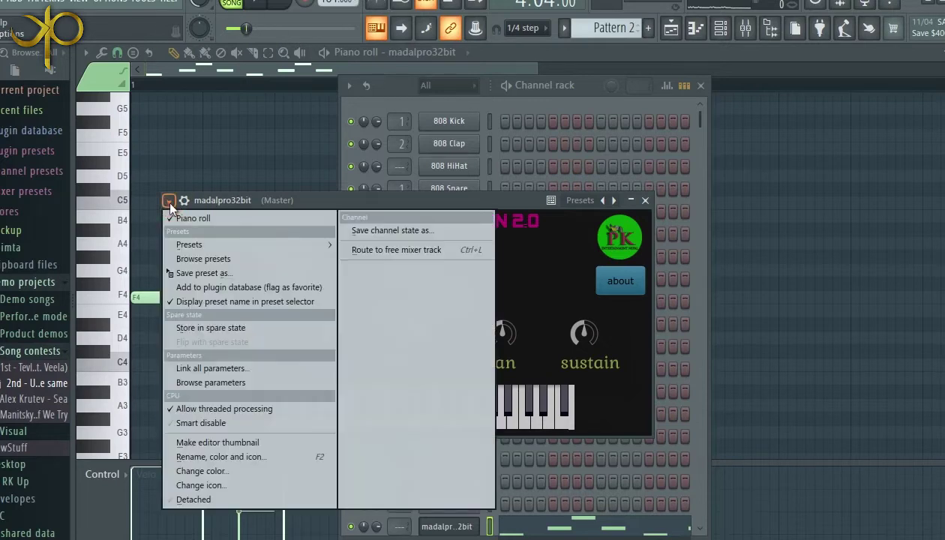
pyautogui.click(181, 214)
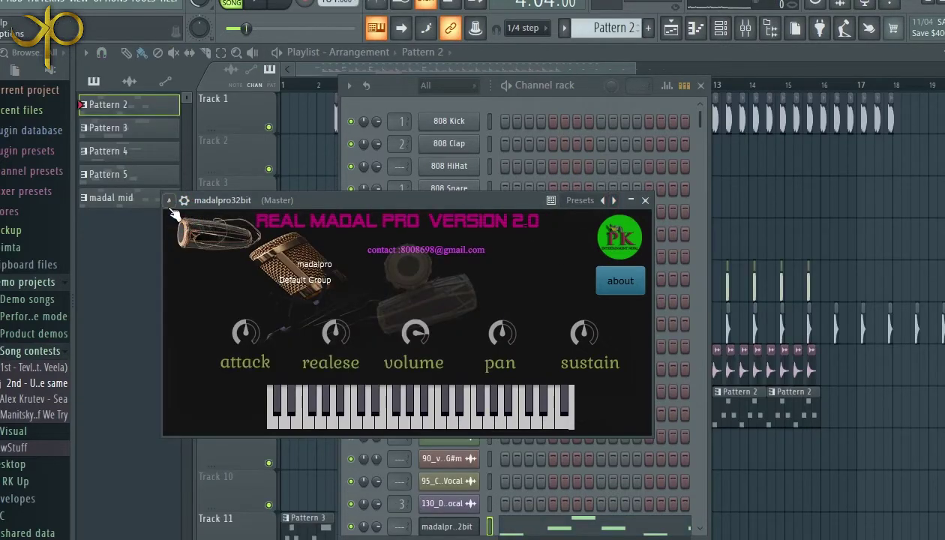
pyautogui.click(169, 201)
pyautogui.click(182, 217)
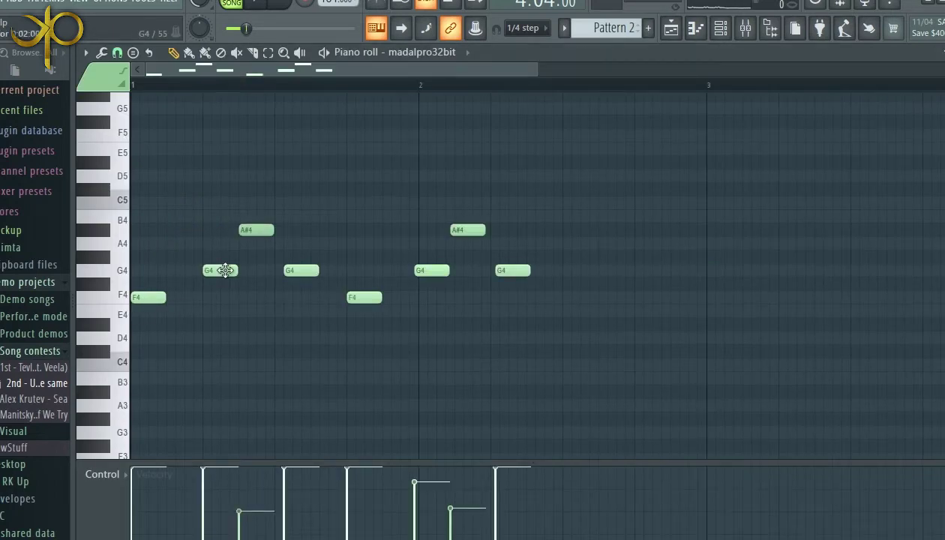
# - Switch to pattern playback, play Pattern 2's madal notes, and stop at the pattern's start
pyautogui.press('space')
pyautogui.press('space')
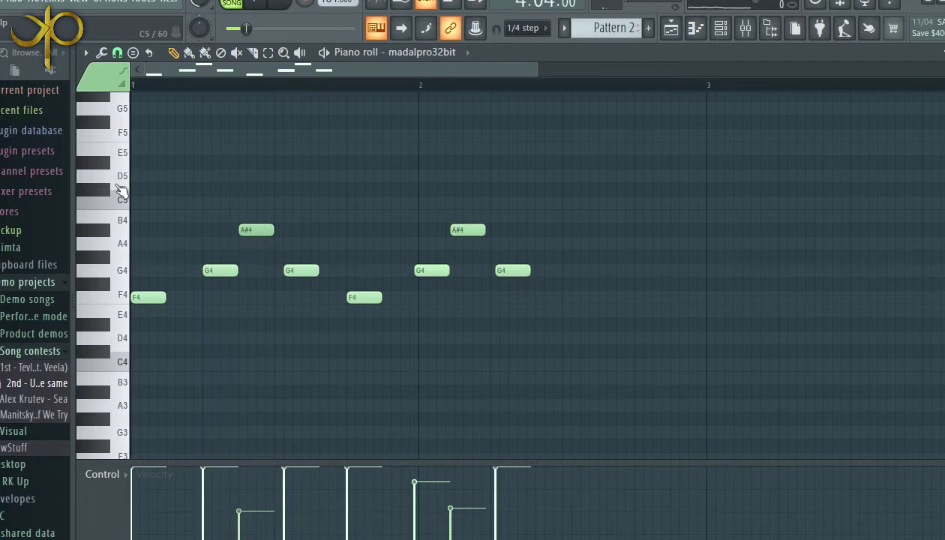
pyautogui.press('space')
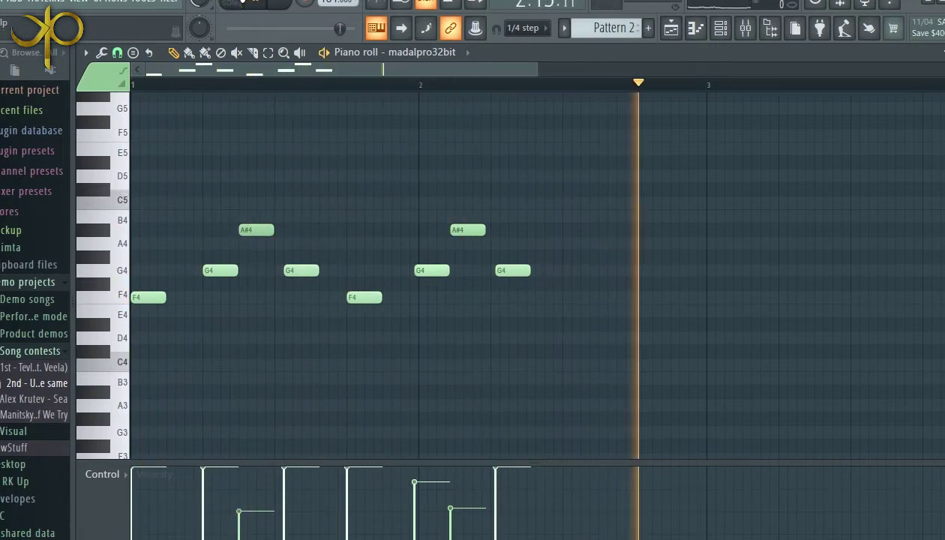
pyautogui.press('space')
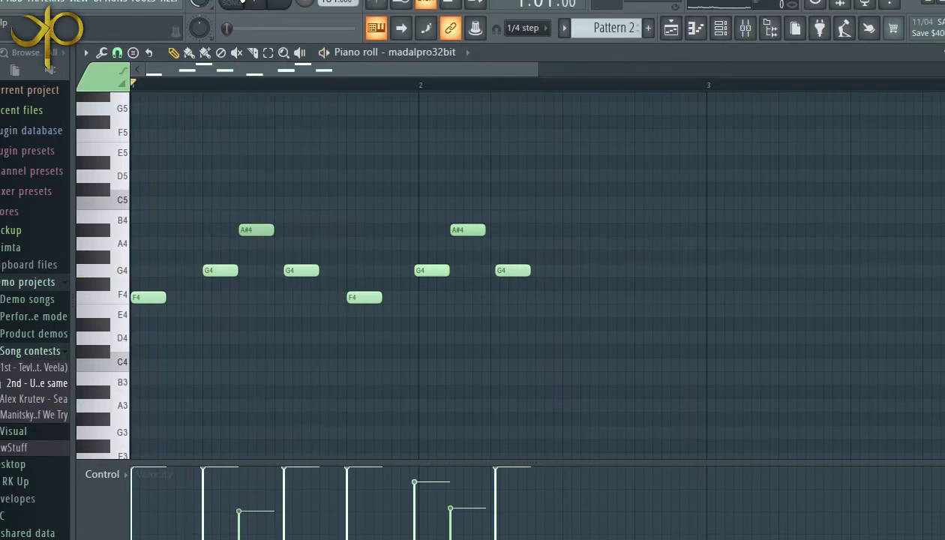
# - Select all notes in Pattern 2, set the loop range from bar 1 to the last G4 note's start, and preview it
pyautogui.hotkey('ctrl', 'a')
pyautogui.press('space')
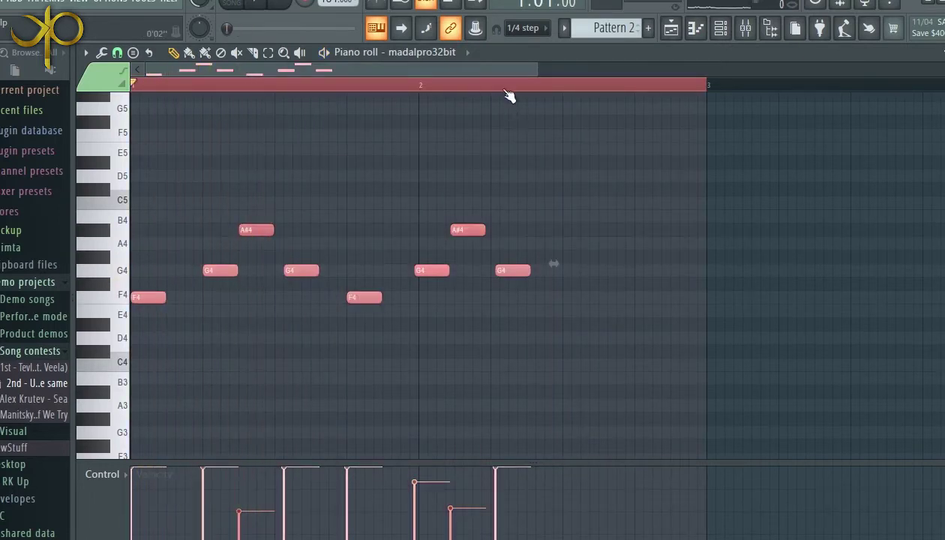
pyautogui.moveTo(502, 95); pyautogui.dragTo(75, 97)
pyautogui.press('space')
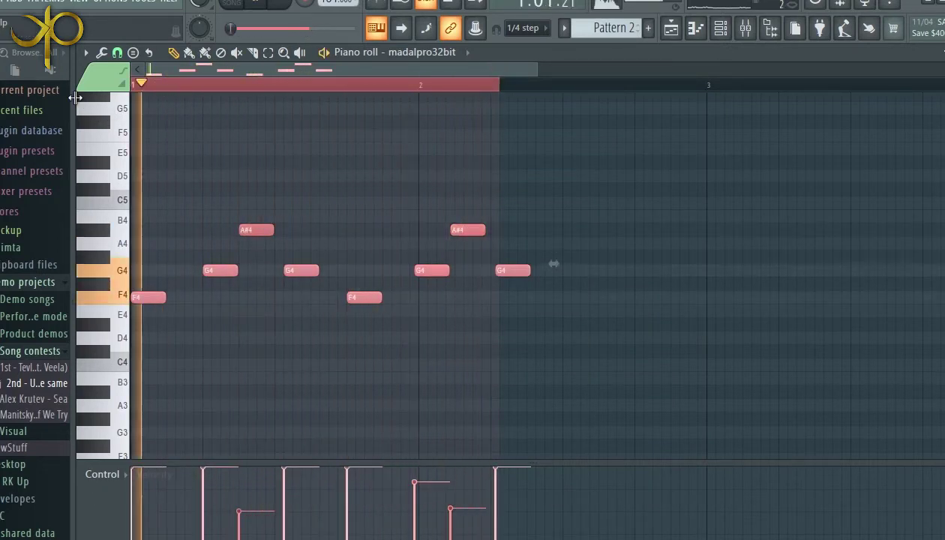
pyautogui.press('space')
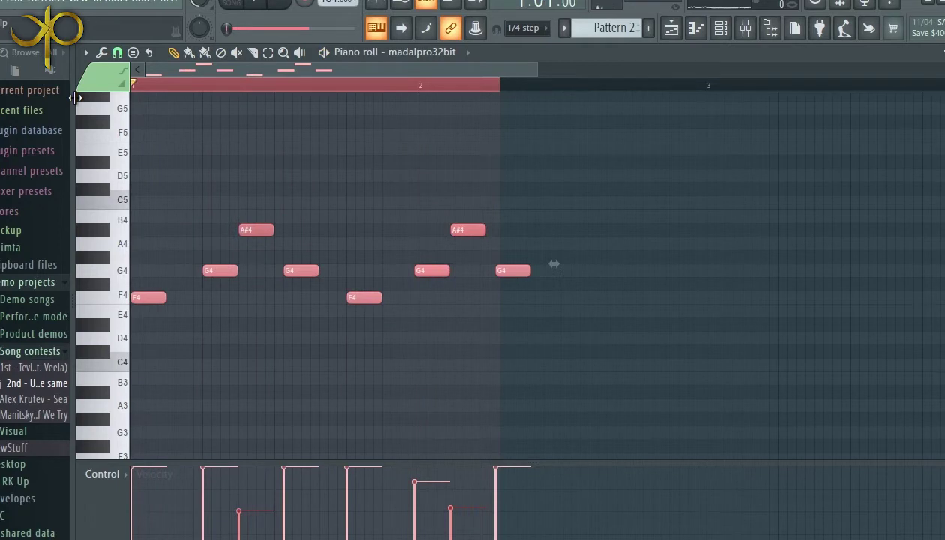
# - Extend the loop range from bar 1 to the end of the last G4 note and preview the loop
pyautogui.press('space')
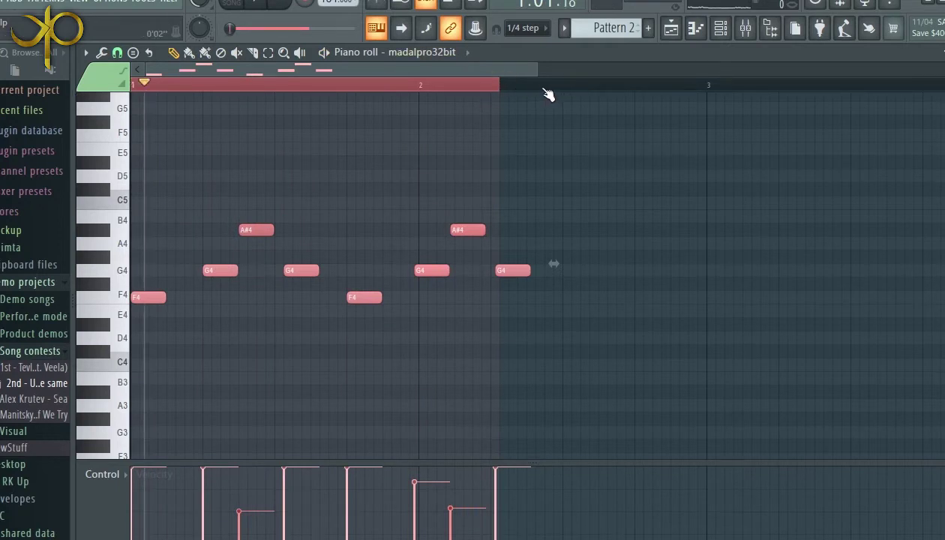
pyautogui.moveTo(538, 84); pyautogui.dragTo(17, 109)
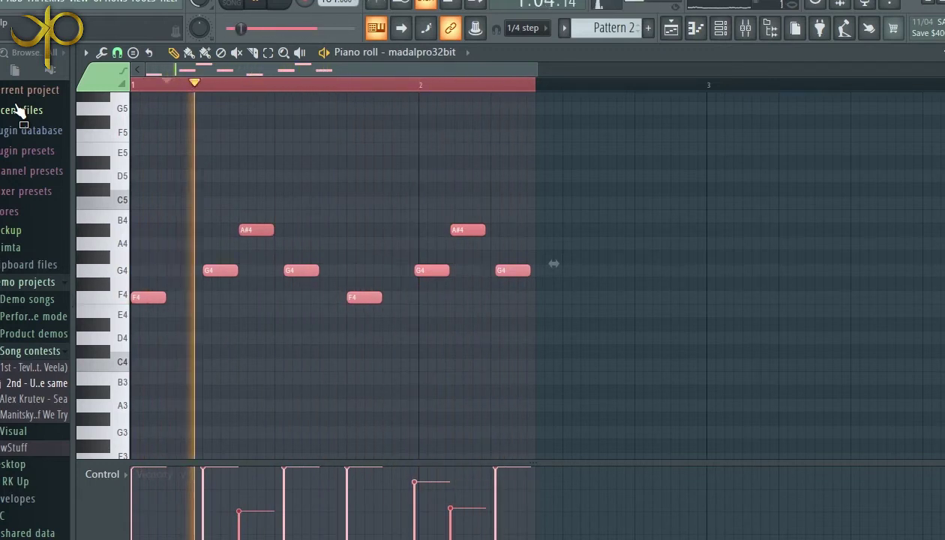
pyautogui.press('space')
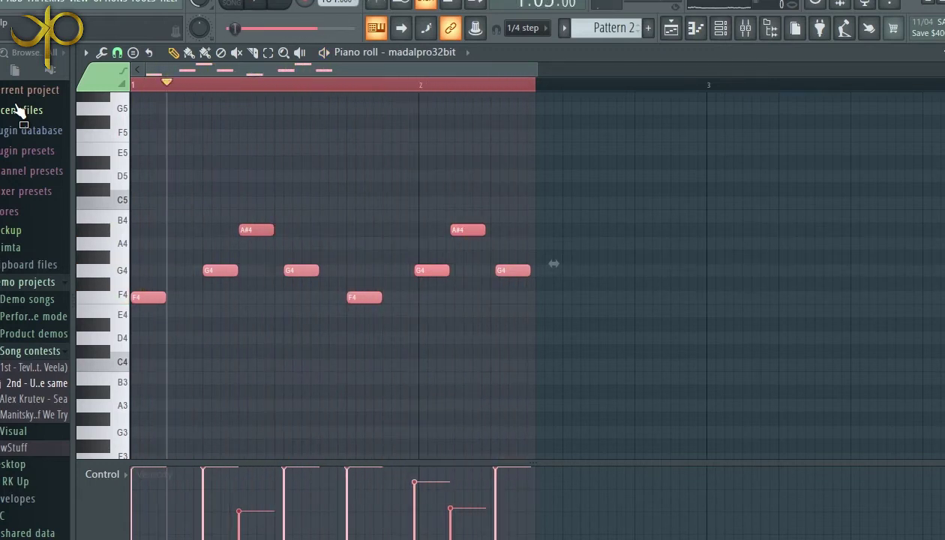
# - Show the playlist, switch to song playback, and play the arrangement from the start through the Pattern 2 madal clips before stopping
pyautogui.click(670, 28)
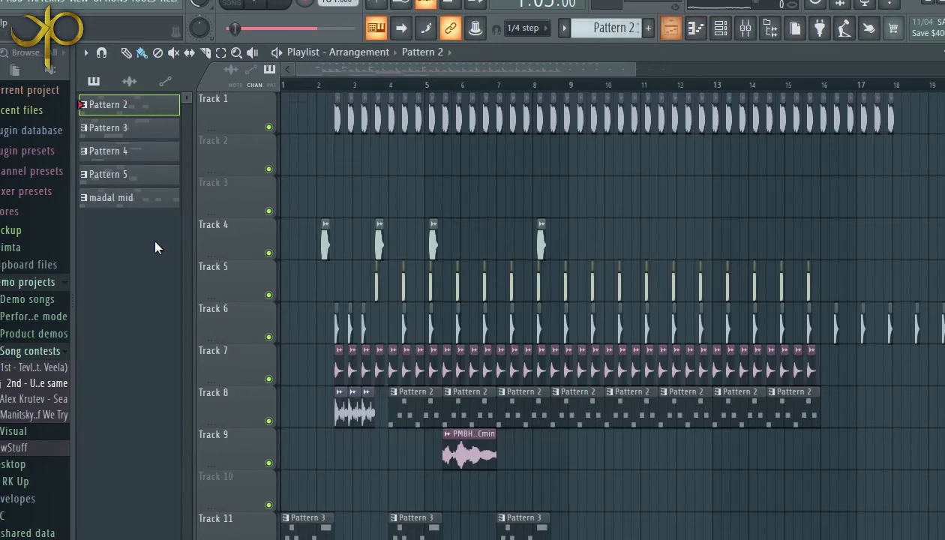
pyautogui.click(230, 4)
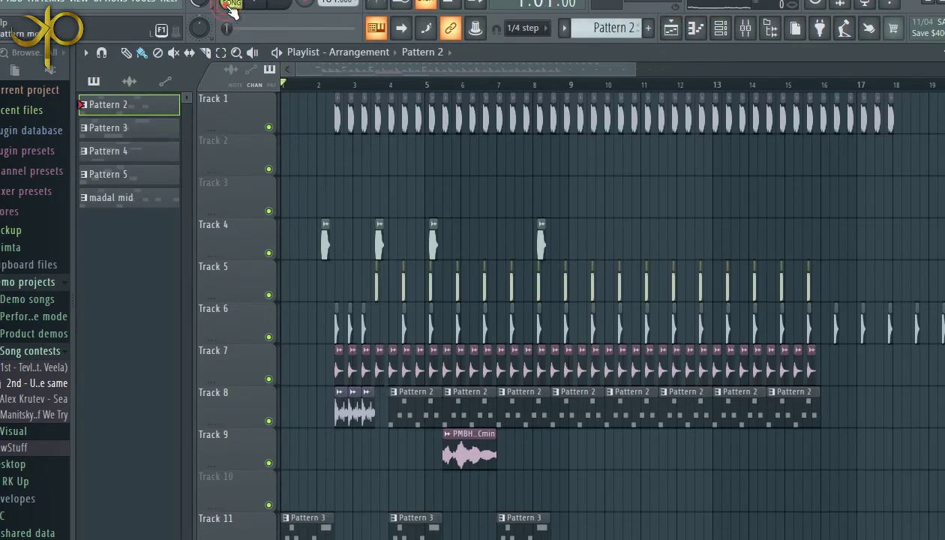
pyautogui.press('space')
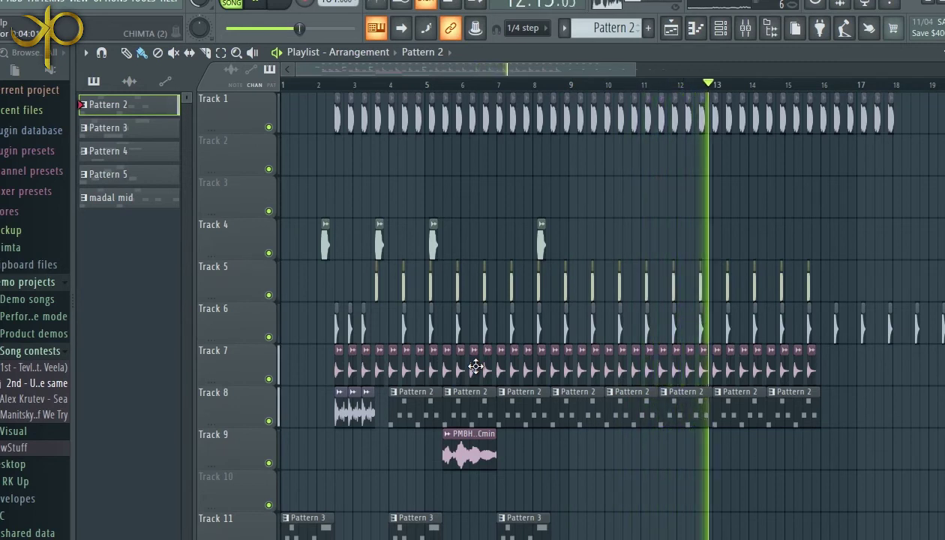
pyautogui.press('space')
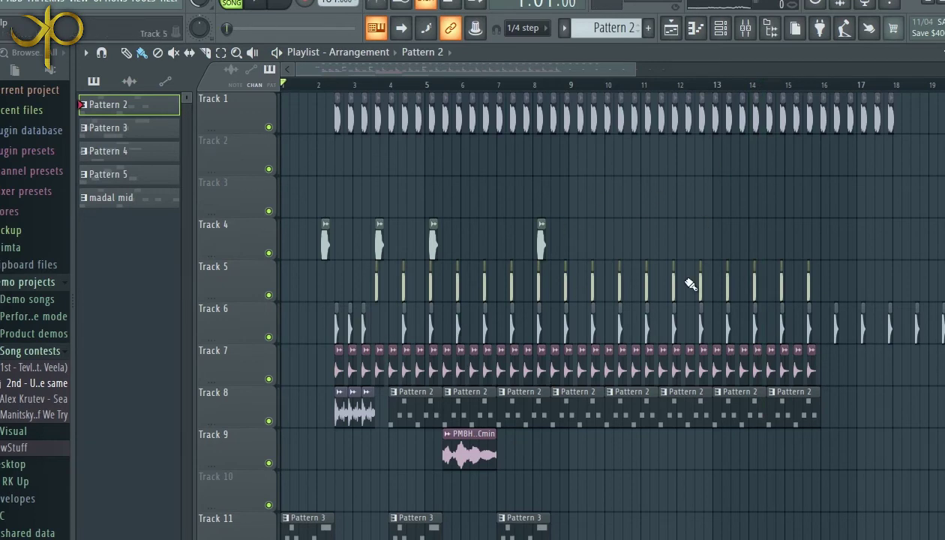
# - Show the channel rack, inspect the madalpro32bit channel's plugin interface, and close the plugin window
pyautogui.click(727, 33)
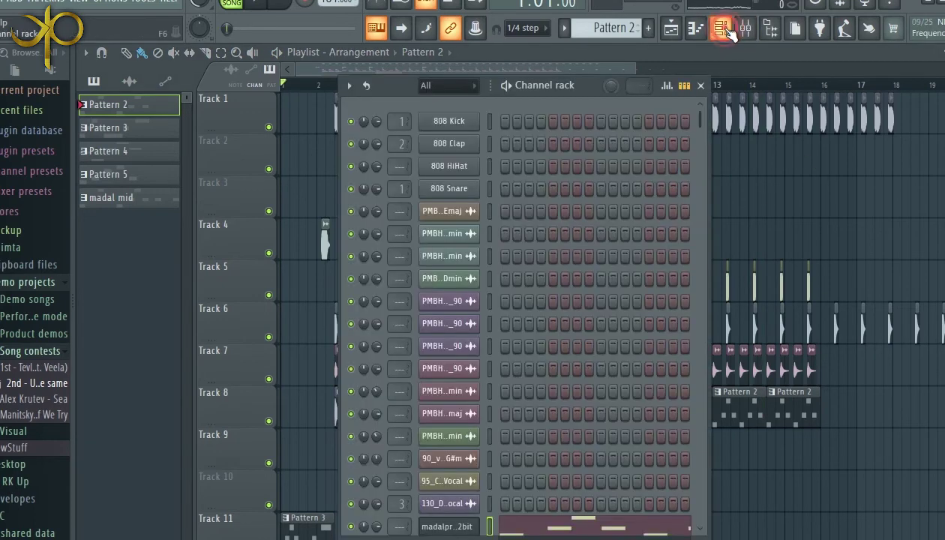
pyautogui.click(452, 525)
pyautogui.scroll(-6, 450, 518)
pyautogui.click(522, 405)
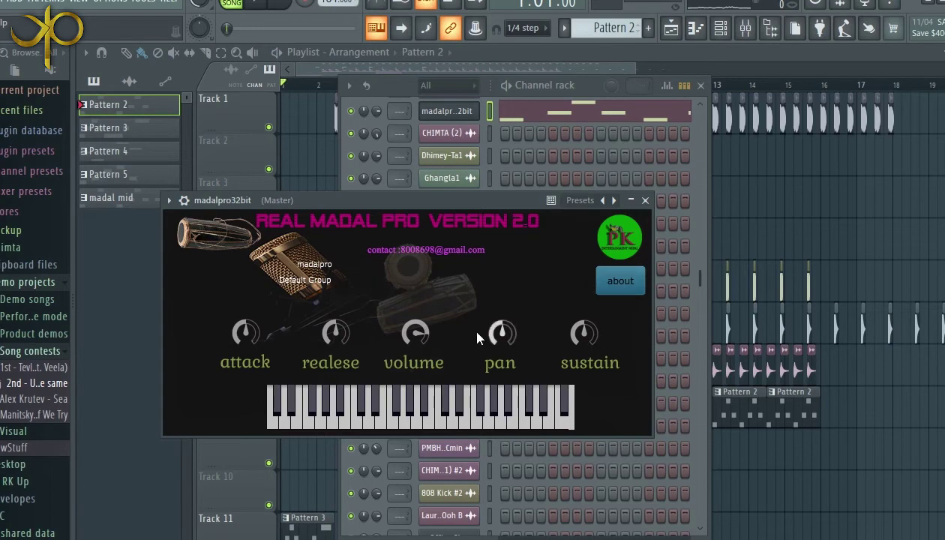
pyautogui.click(645, 200)
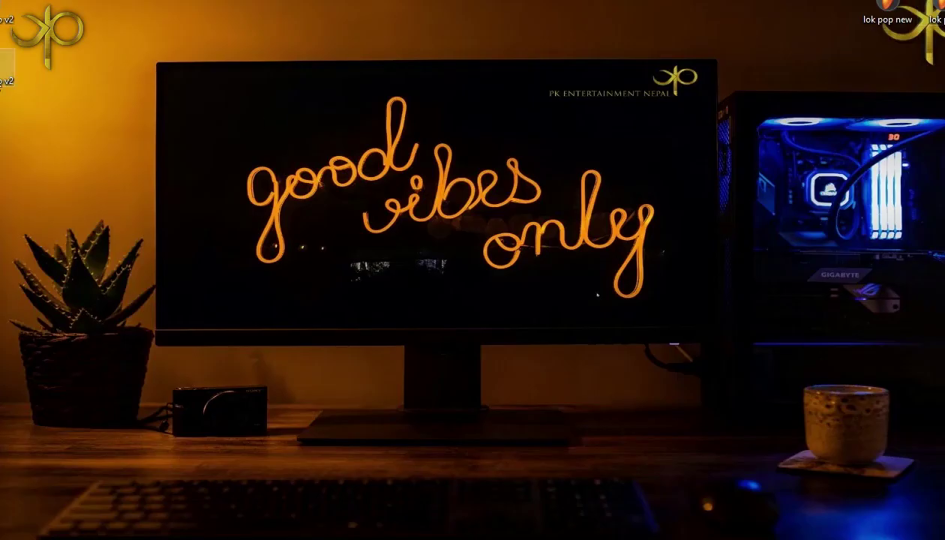
# - Open the desktop's madal pro v2 folder, then switch to Chrome and review the Real madal pro v2.0 features, prices and download links on merotips.com
pyautogui.doubleClick(5, 75)
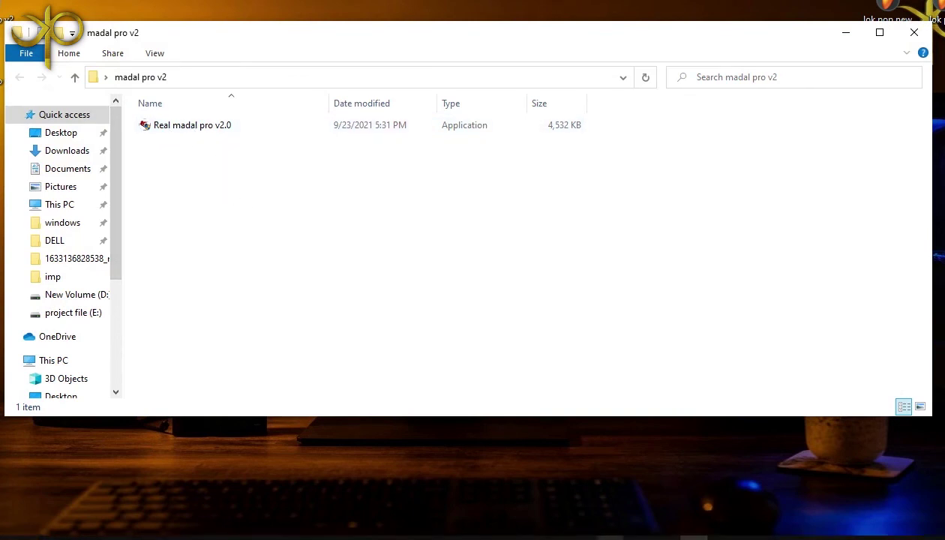
pyautogui.moveTo(607, 534)
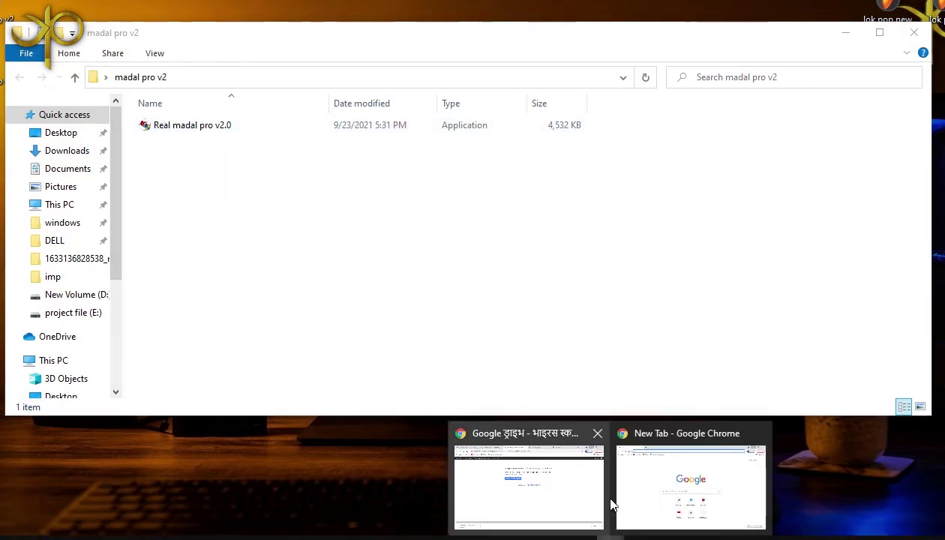
pyautogui.click(540, 481)
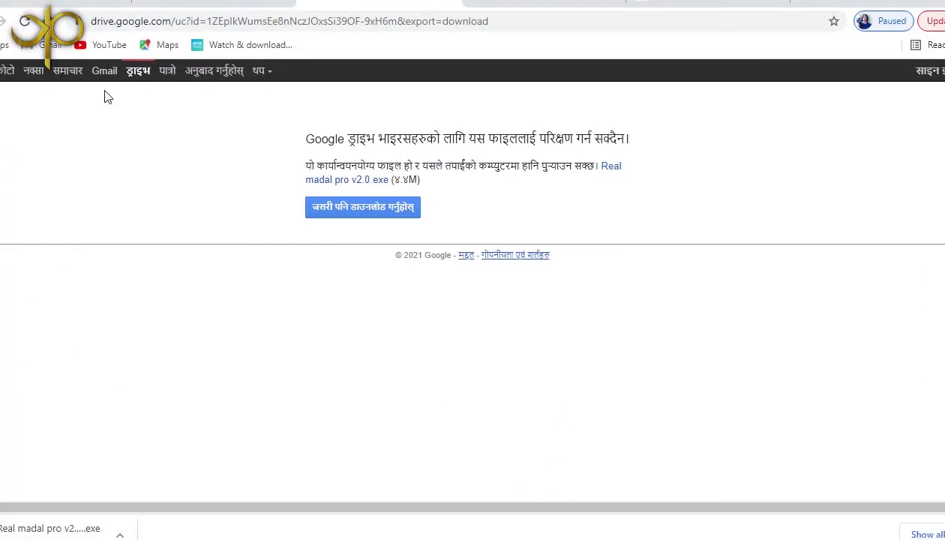
pyautogui.click(53, 2)
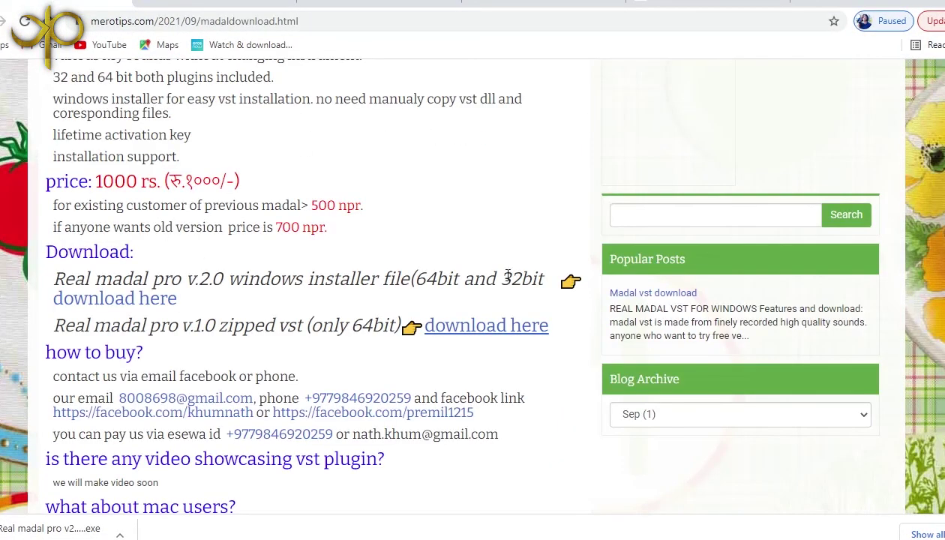
pyautogui.scroll(5, 465, 285)
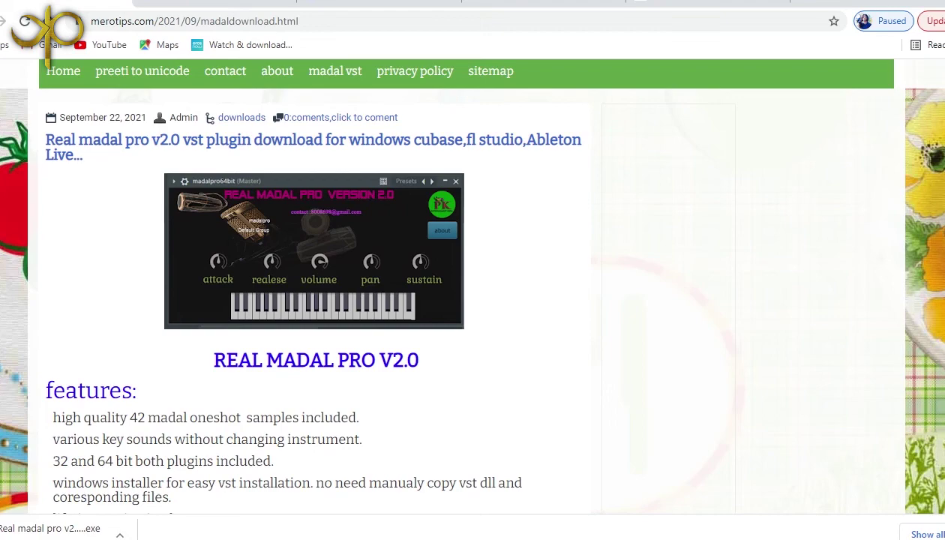
pyautogui.scroll(-2, 465, 285)
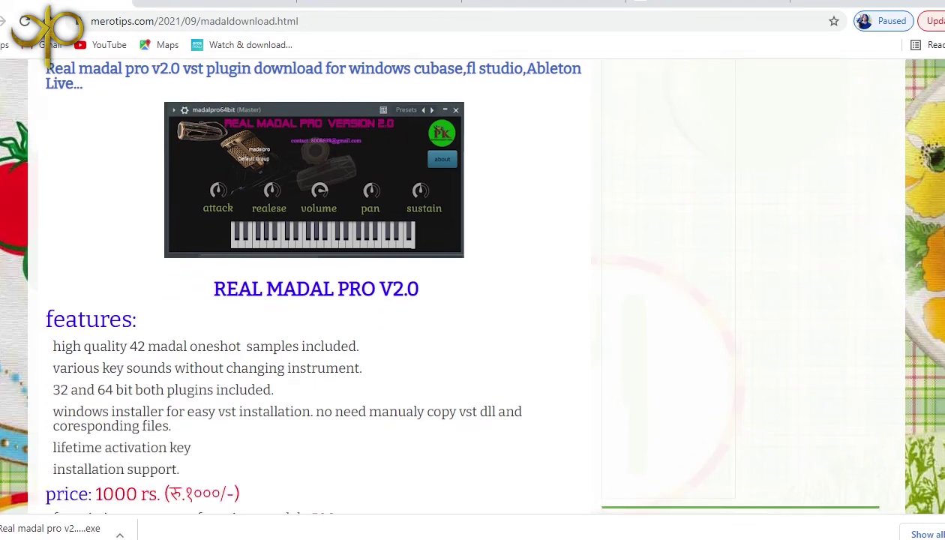
pyautogui.scroll(-3, 465, 285)
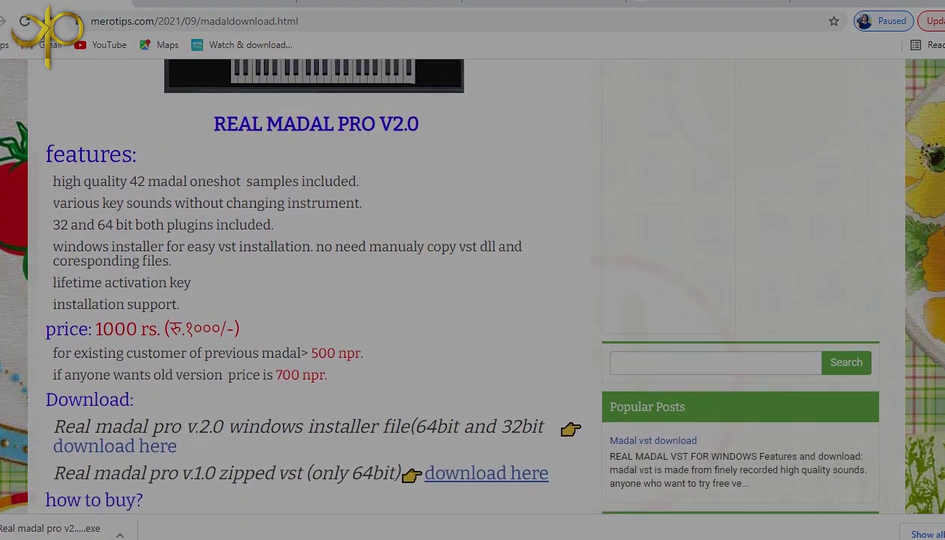